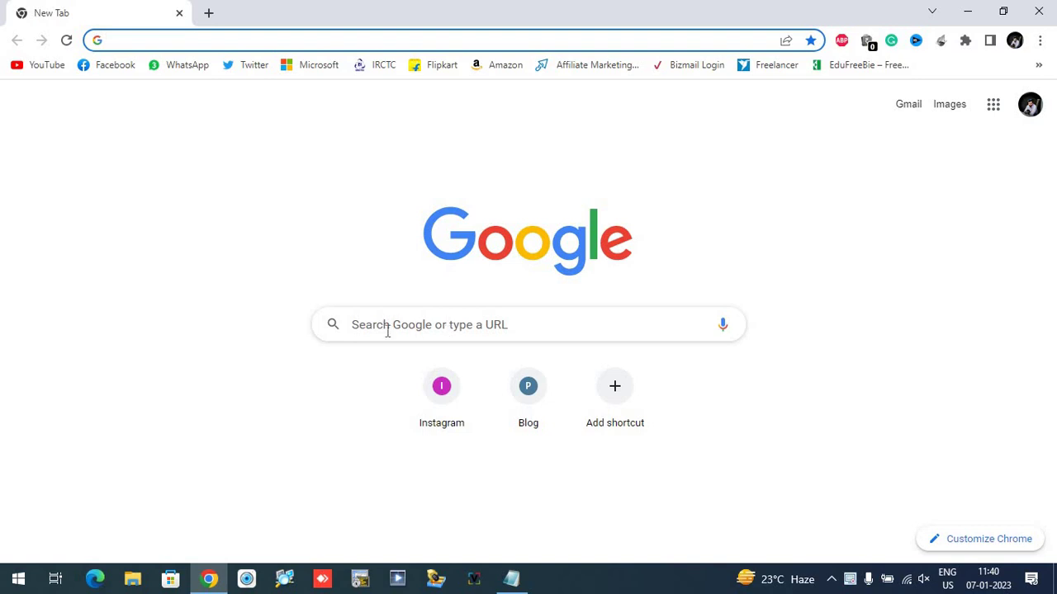
# Step: Search Google for "microsoft pc manager" and open the official pcmanager.microsoft.com result
pyautogui.click(382, 329)
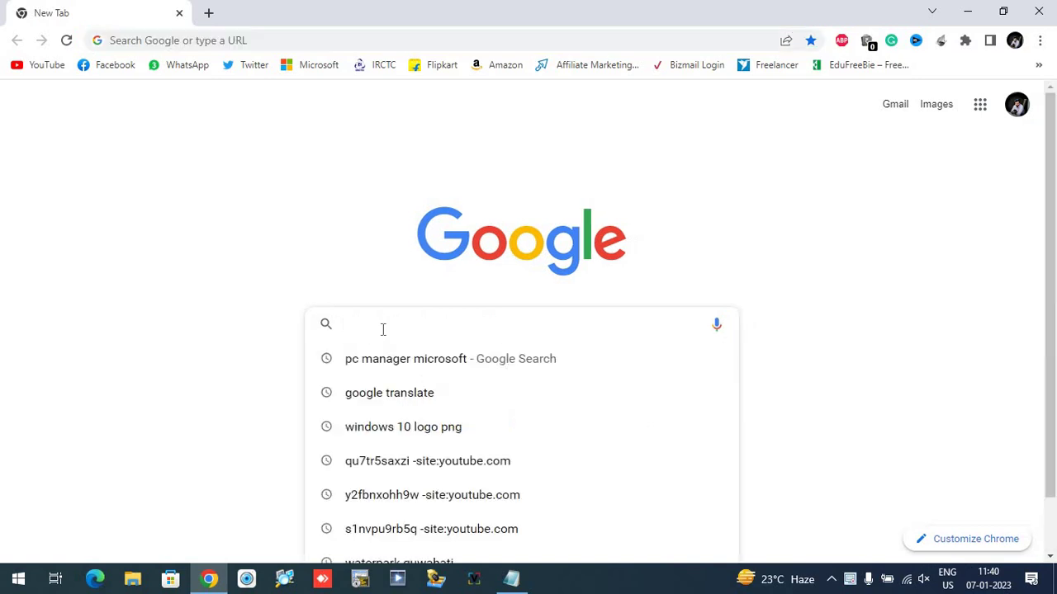
pyautogui.write('micro')
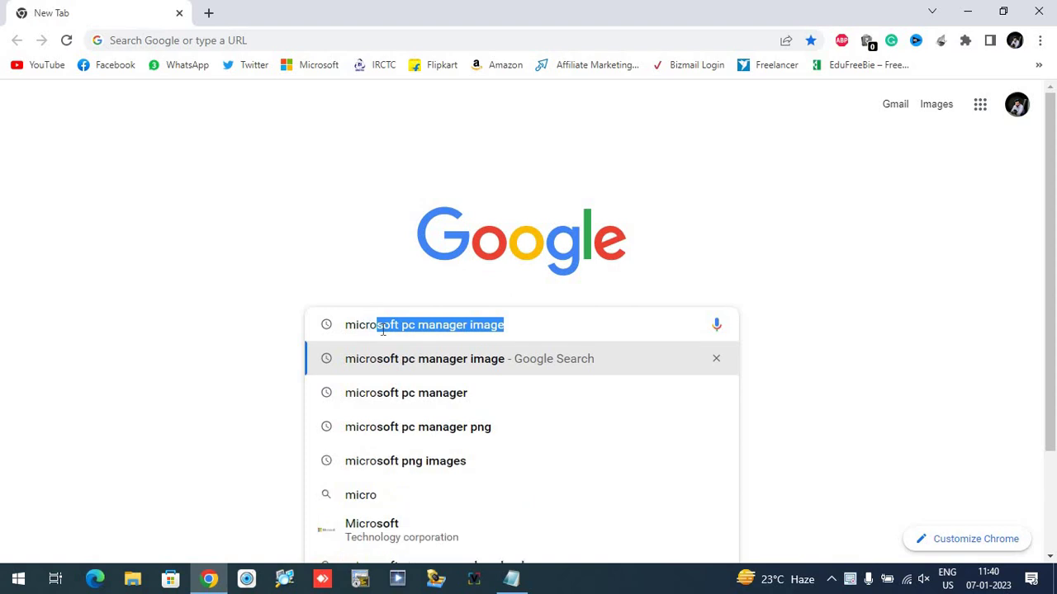
pyautogui.write('soft')
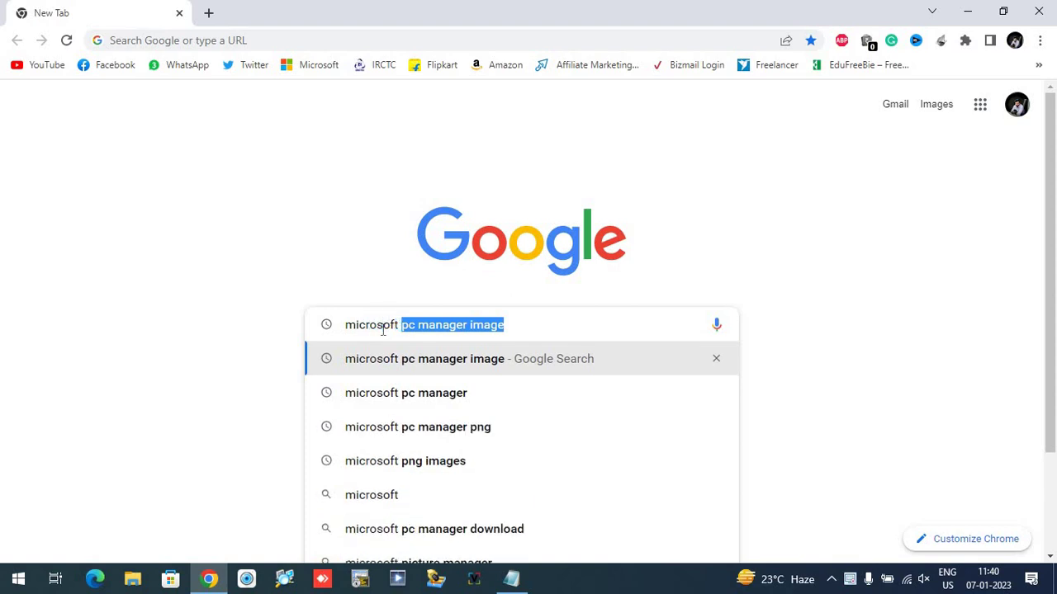
pyautogui.click(516, 330)
pyautogui.press('BackSpace')
pyautogui.press('BackSpace')
pyautogui.press('BackSpace')
pyautogui.press('BackSpace')
pyautogui.press('BackSpace')
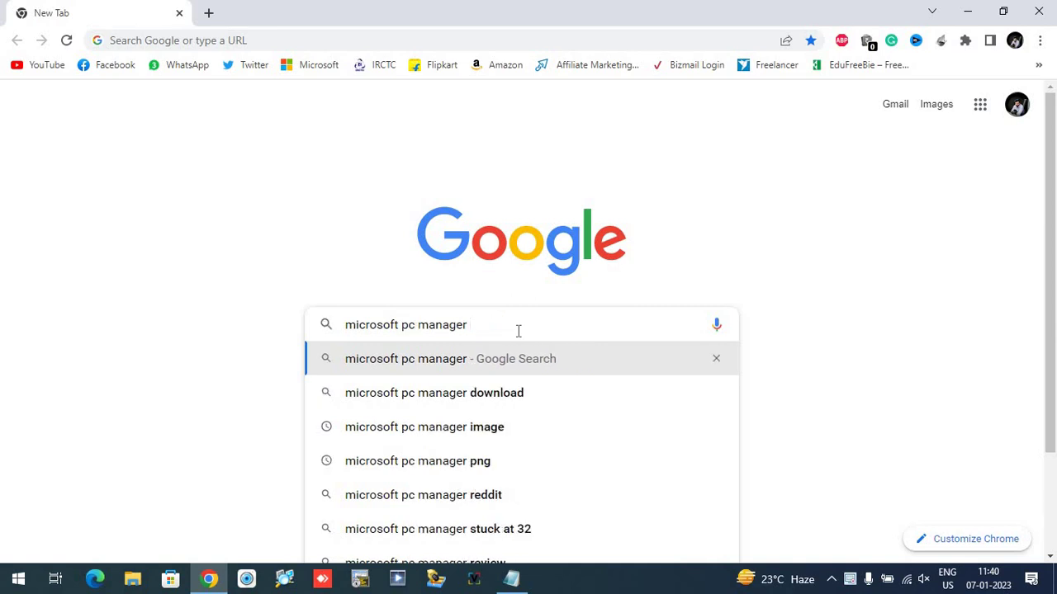
pyautogui.press('Return')
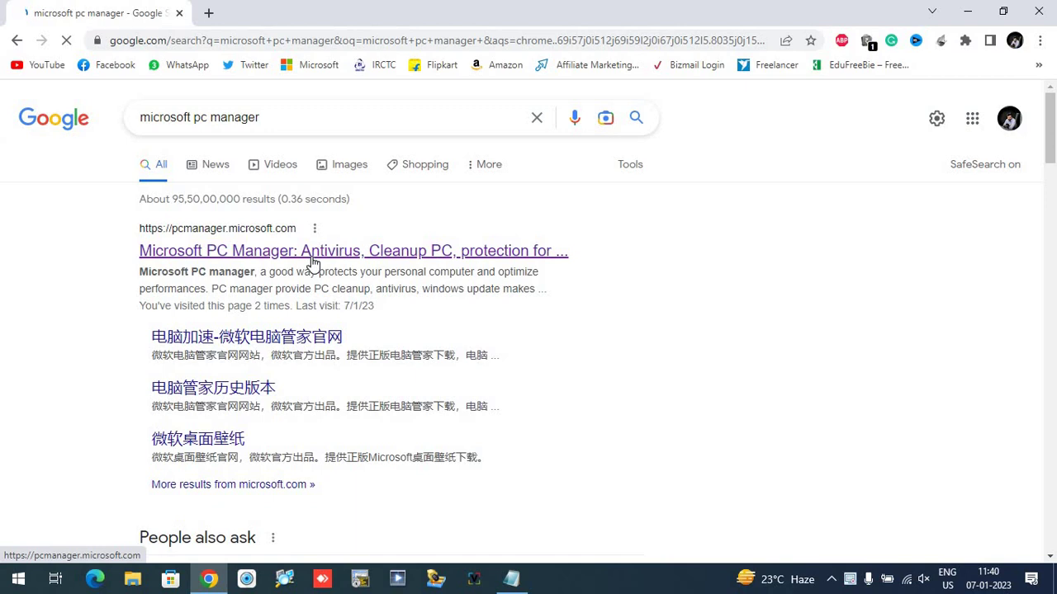
pyautogui.click(312, 261)
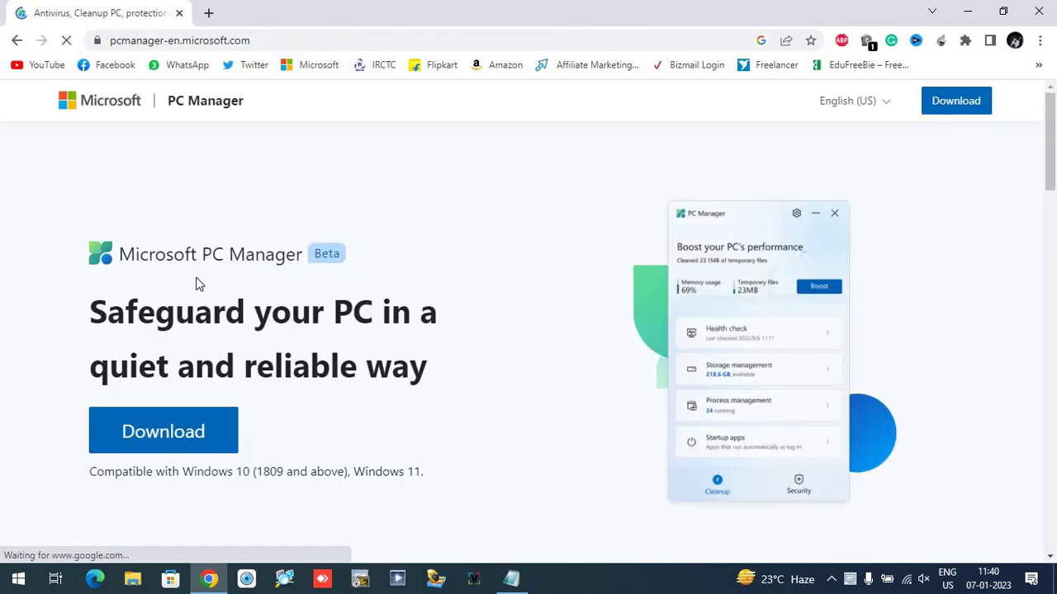
# Step: Review the product page's sections on boosting the PC, managing storage, health checkup and anti-virus protection
pyautogui.moveTo(136, 255); pyautogui.dragTo(312, 261)
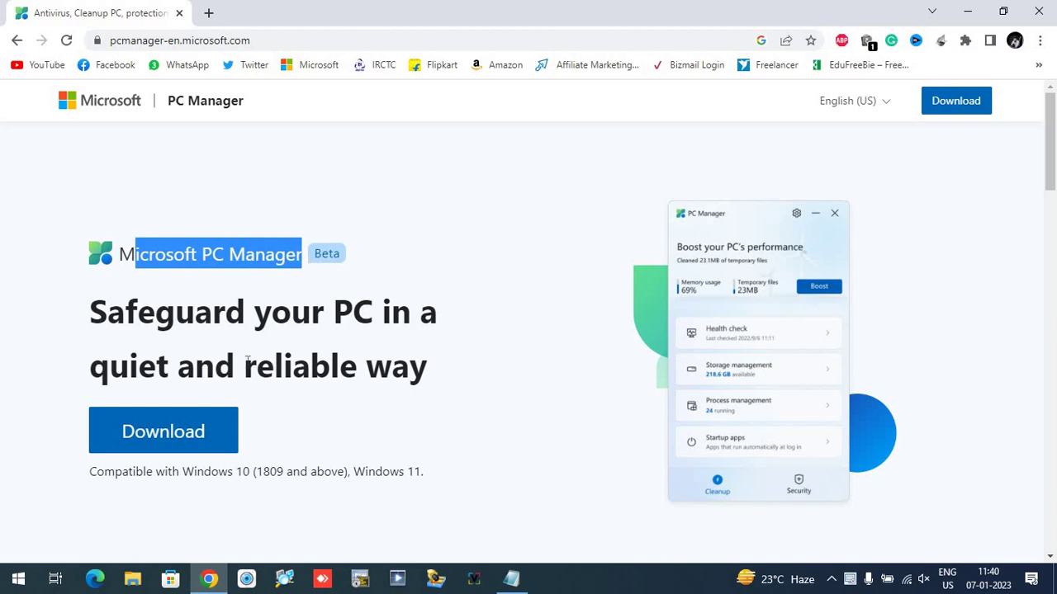
pyautogui.scroll(-3, 508, 324)
pyautogui.scroll(-3, 508, 323)
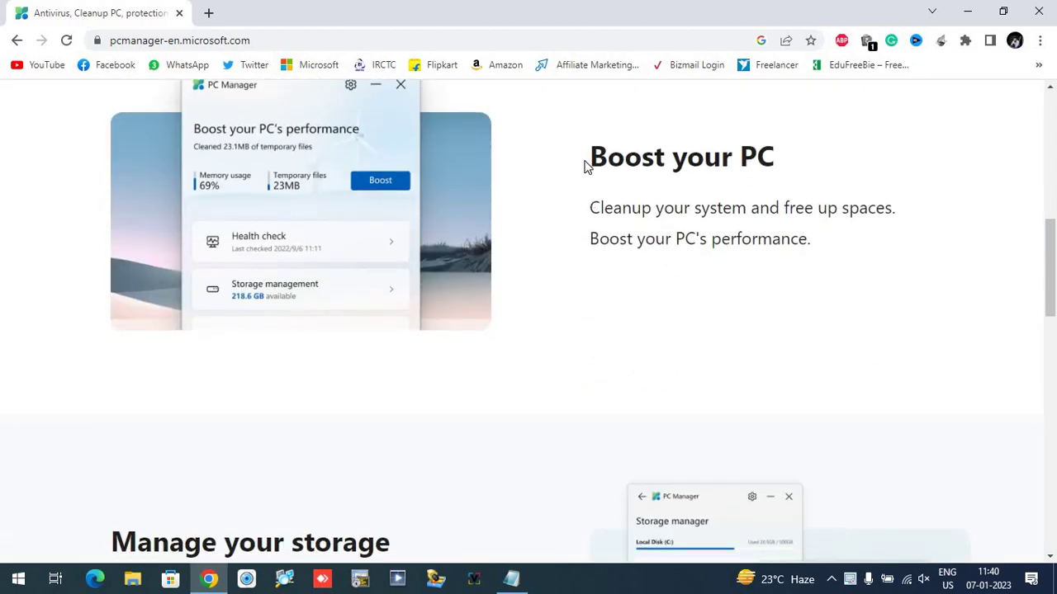
pyautogui.moveTo(585, 165); pyautogui.dragTo(757, 196)
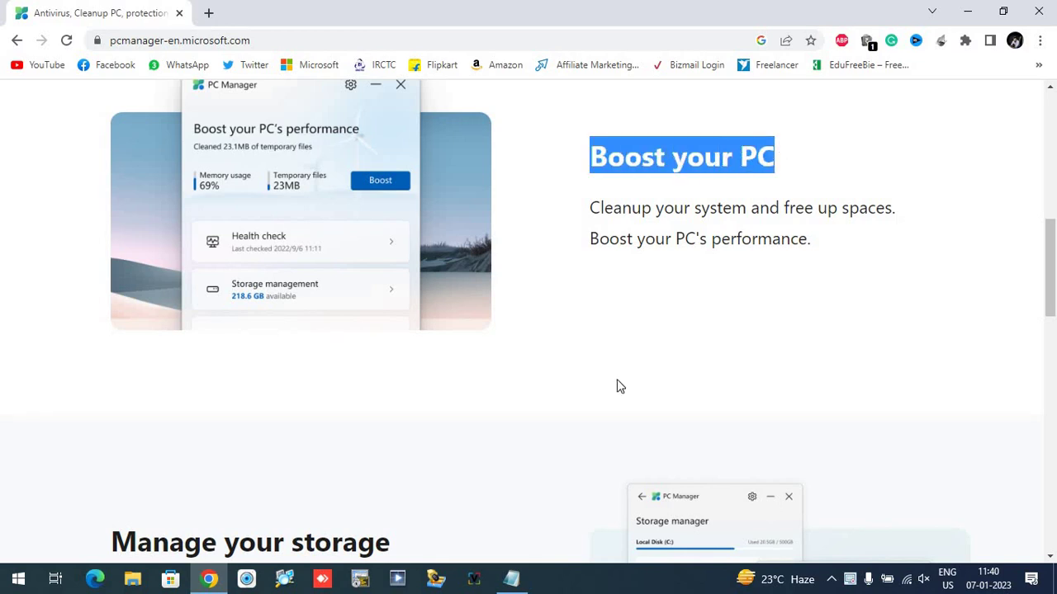
pyautogui.scroll(-4, 619, 385)
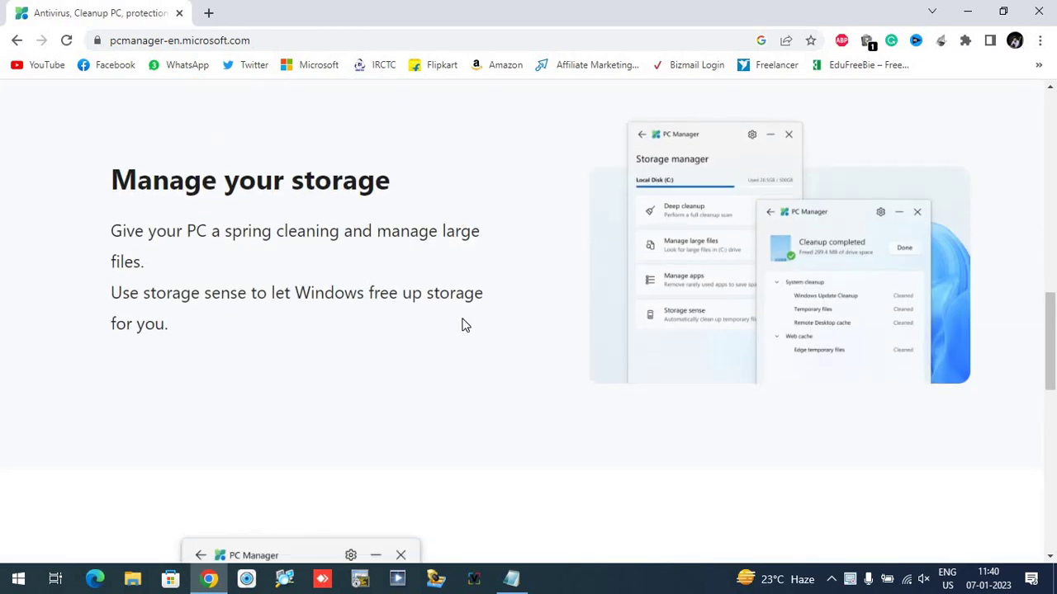
pyautogui.scroll(-1, 465, 325)
pyautogui.scroll(1, 465, 325)
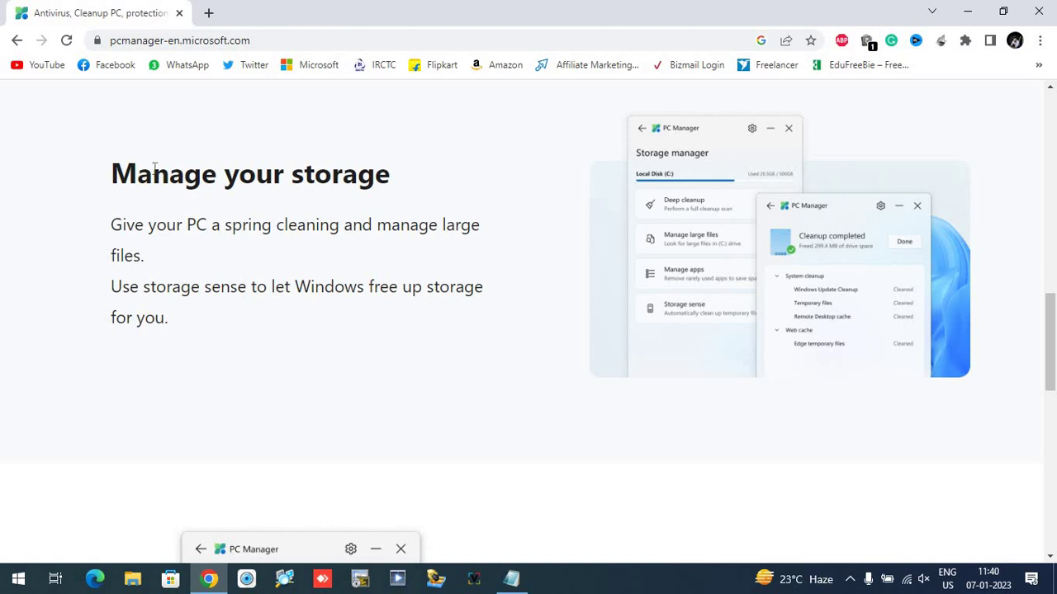
pyautogui.moveTo(108, 176); pyautogui.dragTo(405, 184)
pyautogui.scroll(-3, 441, 364)
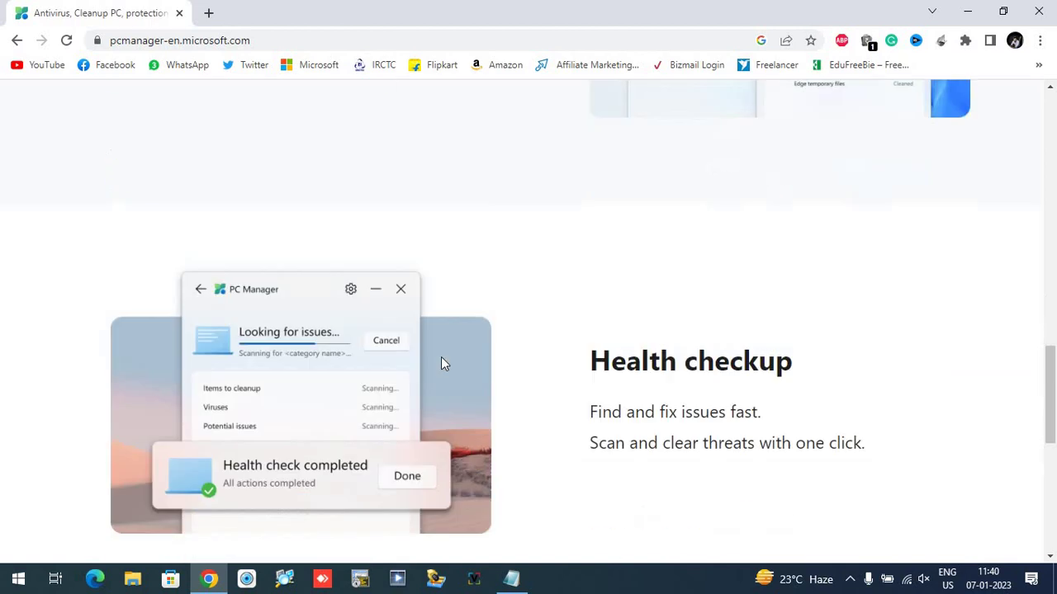
pyautogui.moveTo(586, 311); pyautogui.dragTo(837, 283)
pyautogui.scroll(-5, 836, 290)
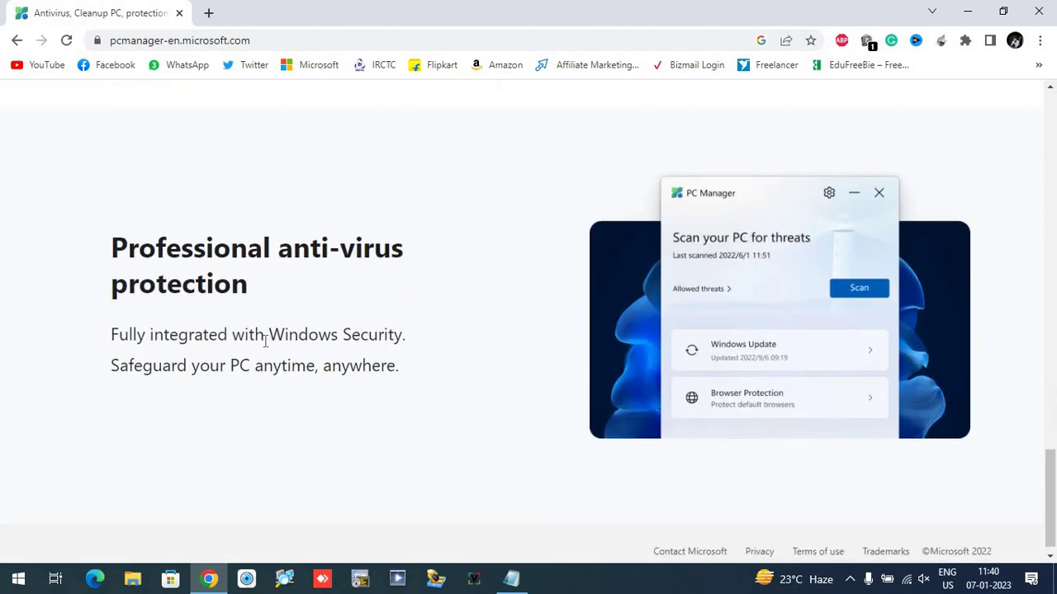
pyautogui.doubleClick(134, 251)
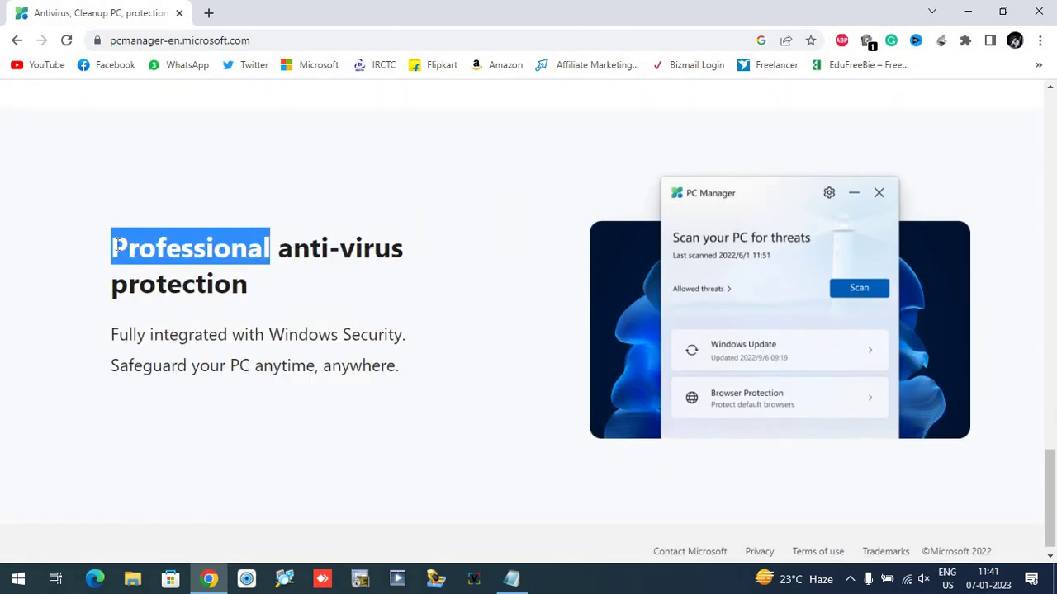
pyautogui.keyDown('shift'); pyautogui.click(254, 285); pyautogui.keyUp('shift')
pyautogui.scroll(-1, 253, 284)
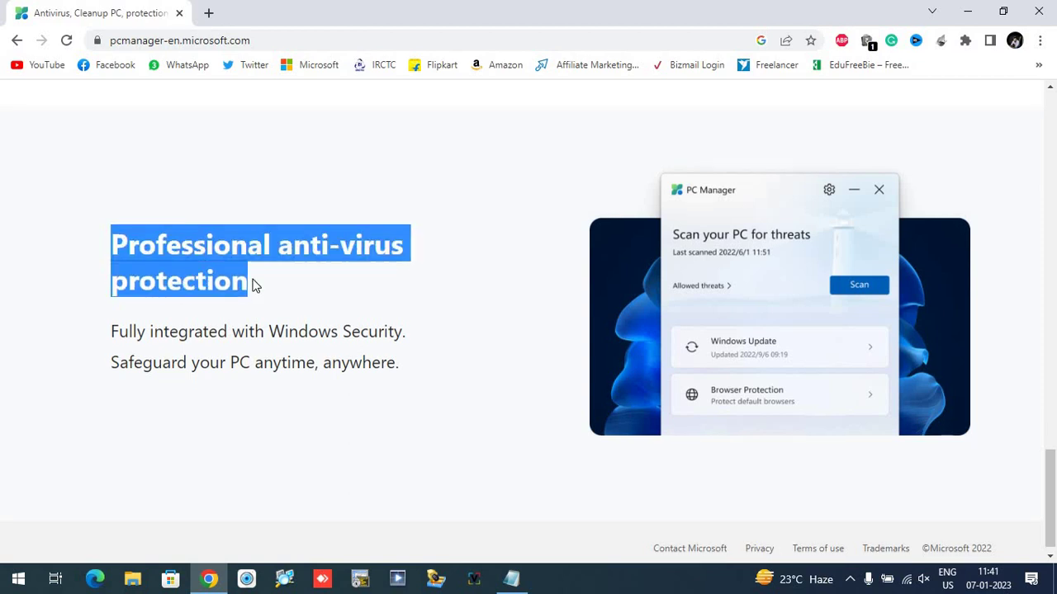
pyautogui.scroll(20, 255, 285)
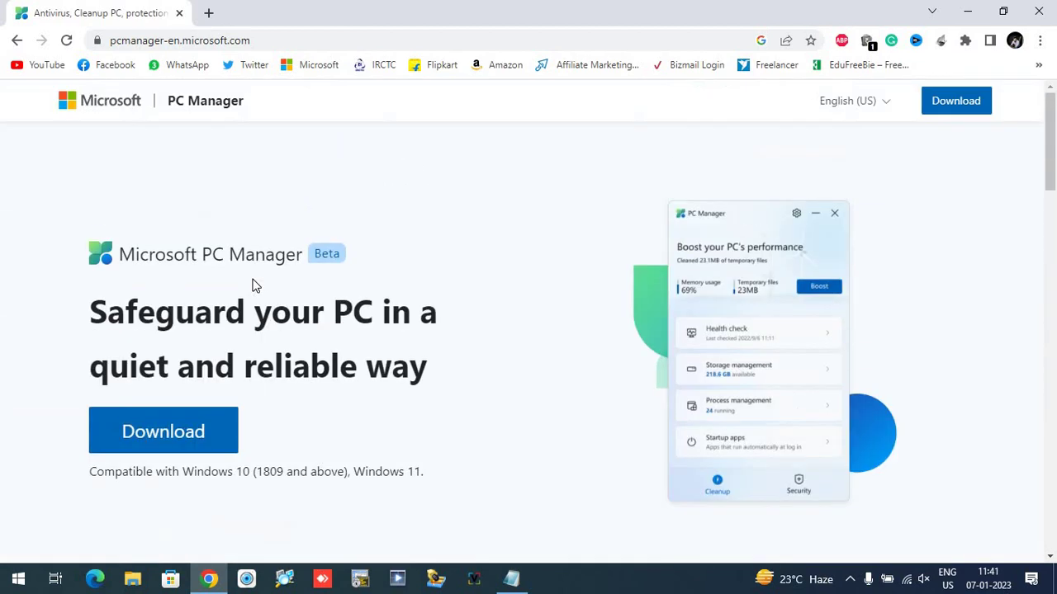
# Step: Download the Microsoft PC Manager installer and set it to open when the download is done
pyautogui.click(176, 437)
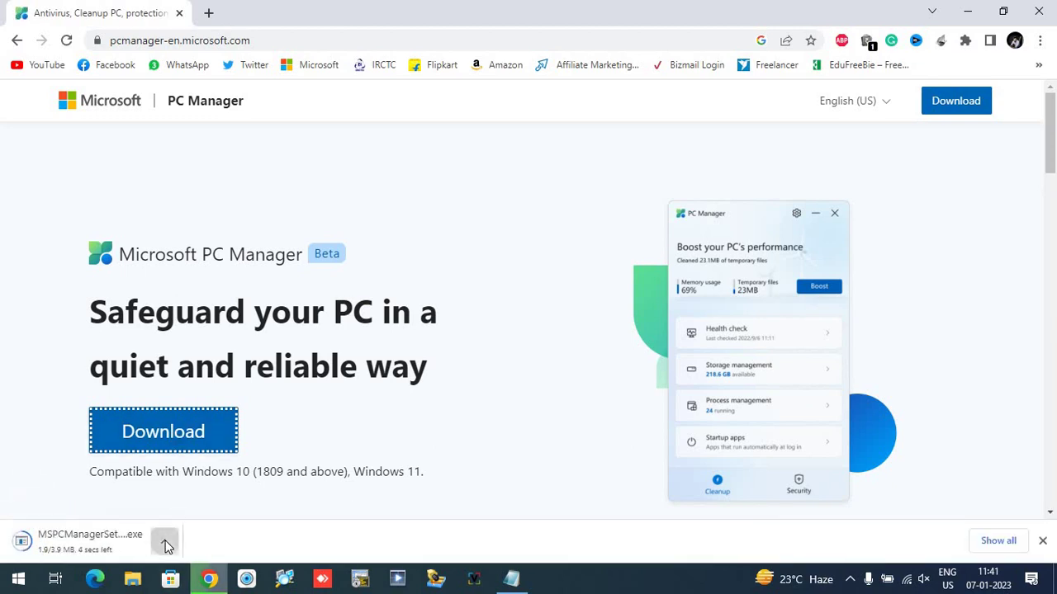
pyautogui.click(165, 543)
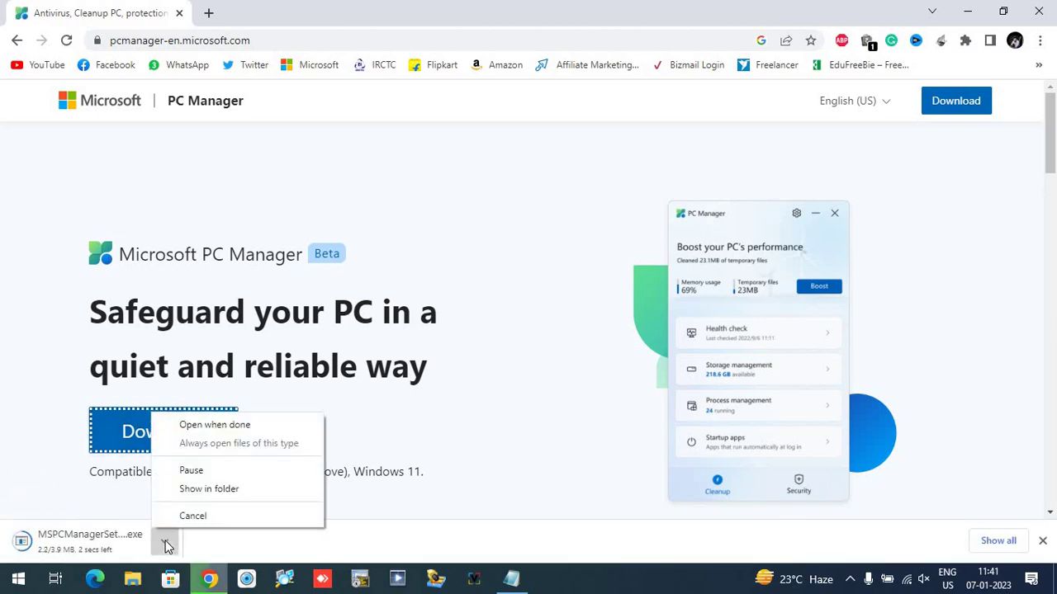
pyautogui.click(250, 425)
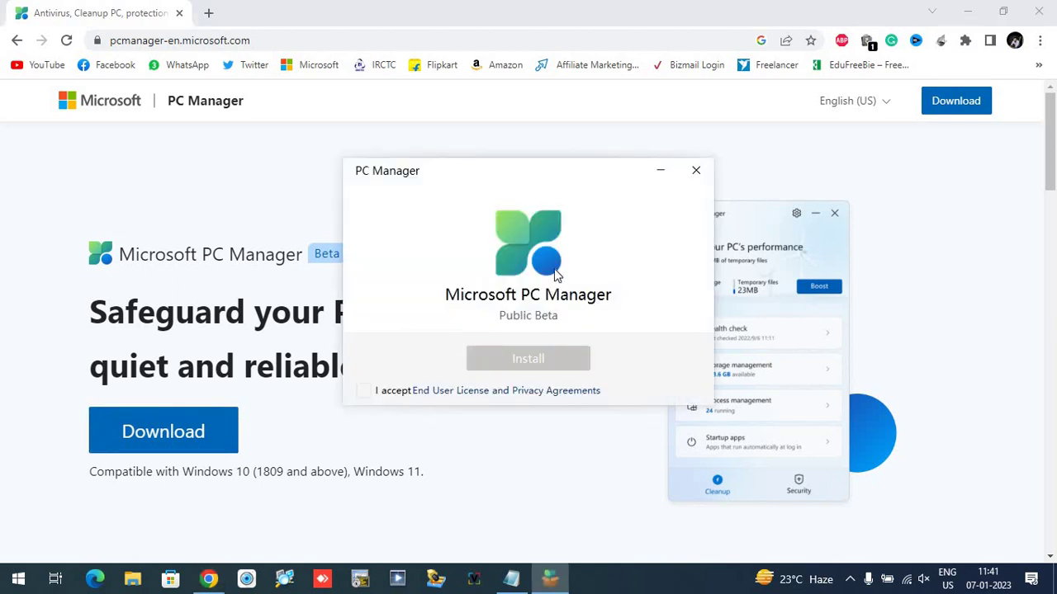
# Step: Accept the End User License and Privacy Agreements, install Microsoft PC Manager with the browser minimized, and launch it
pyautogui.click(366, 392)
pyautogui.click(525, 366)
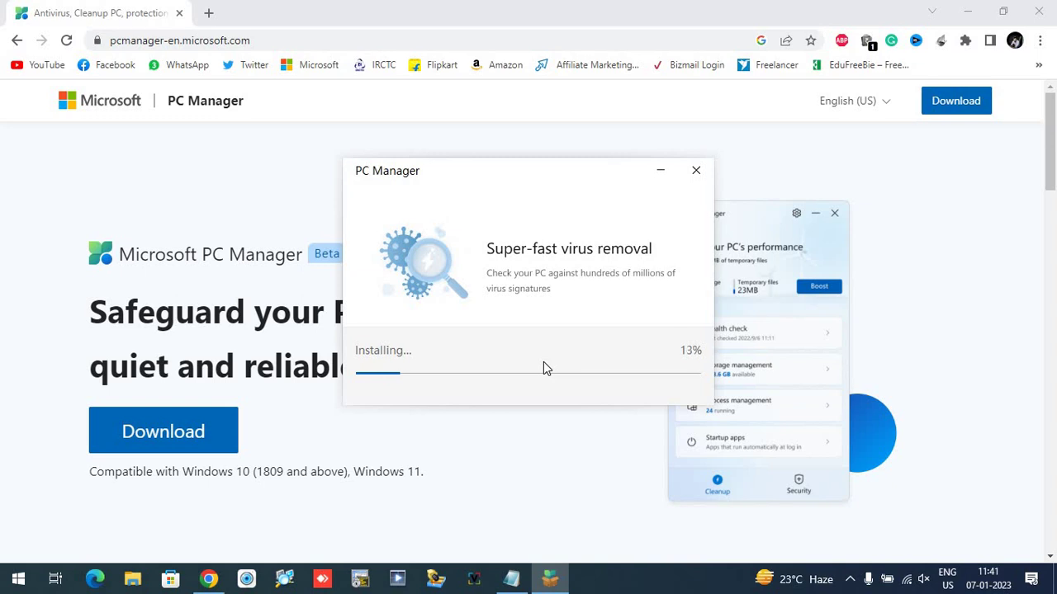
pyautogui.click(967, 10)
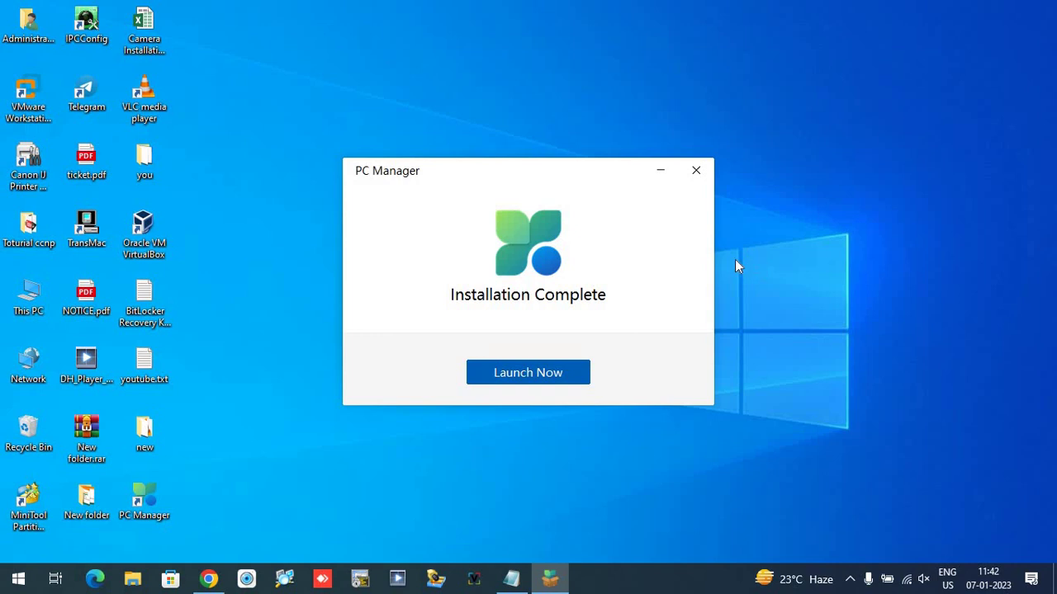
pyautogui.click(525, 375)
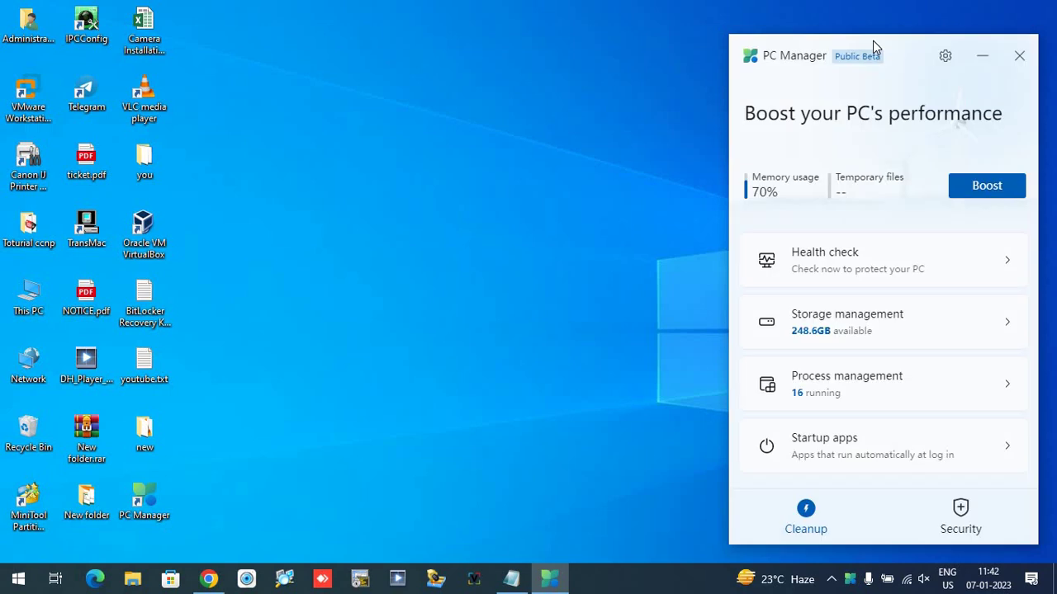
# Step: Move the PC Manager window to the middle of the desktop and run Boost twice
pyautogui.moveTo(902, 39); pyautogui.dragTo(601, 23)
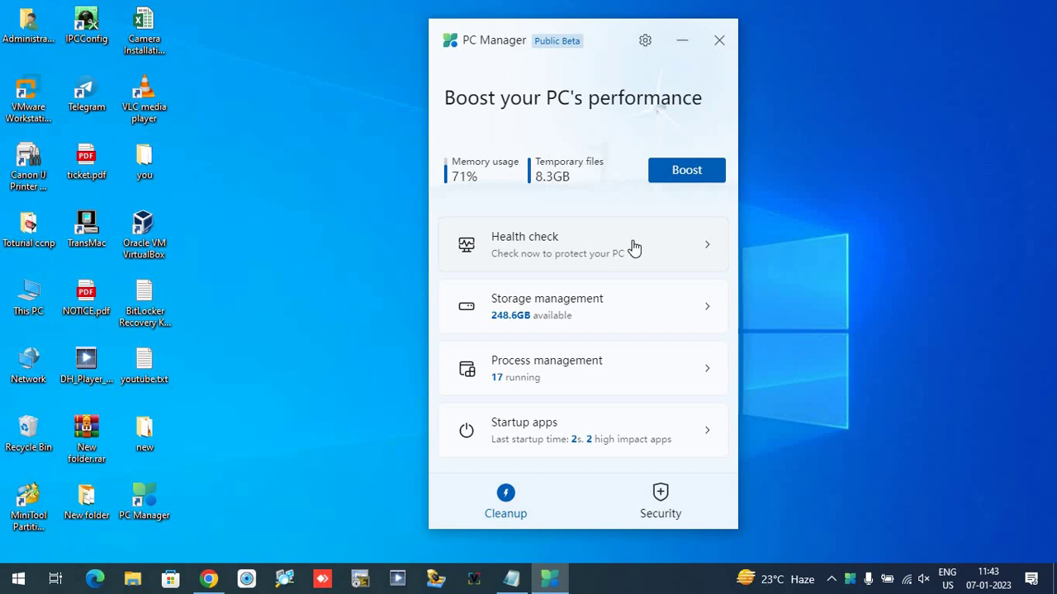
pyautogui.click(691, 174)
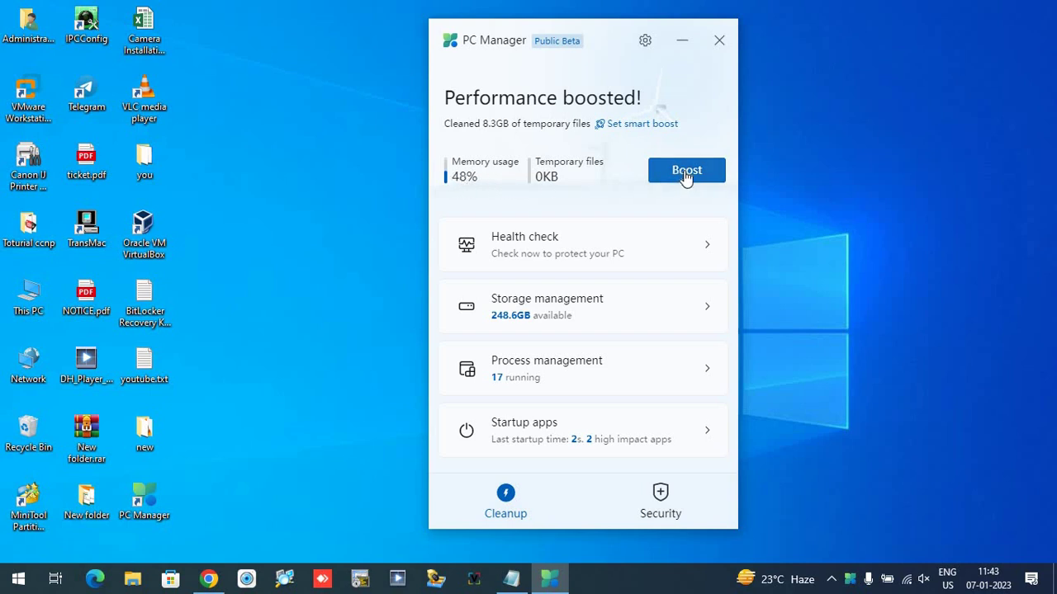
pyautogui.click(685, 173)
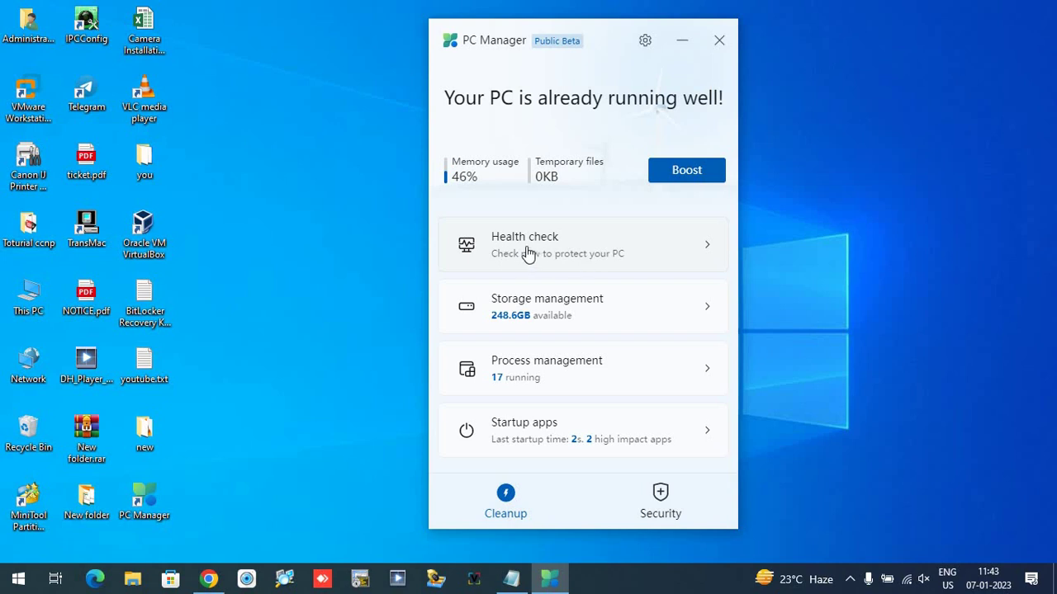
# Step: Run a health check and carry out the preselected actions for system logs, recent file list and default browser protection
pyautogui.click(600, 250)
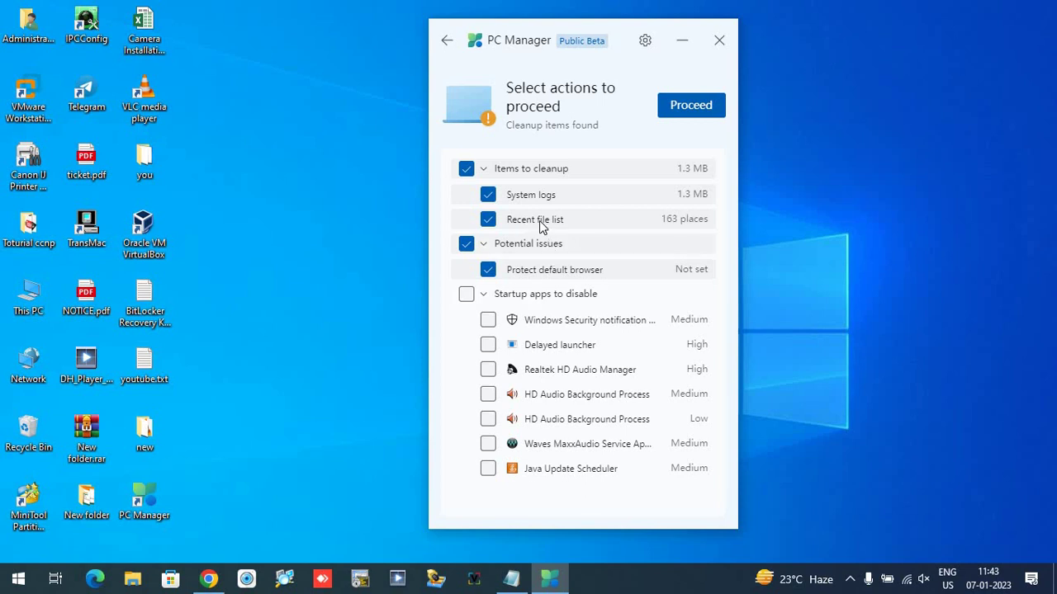
pyautogui.click(697, 112)
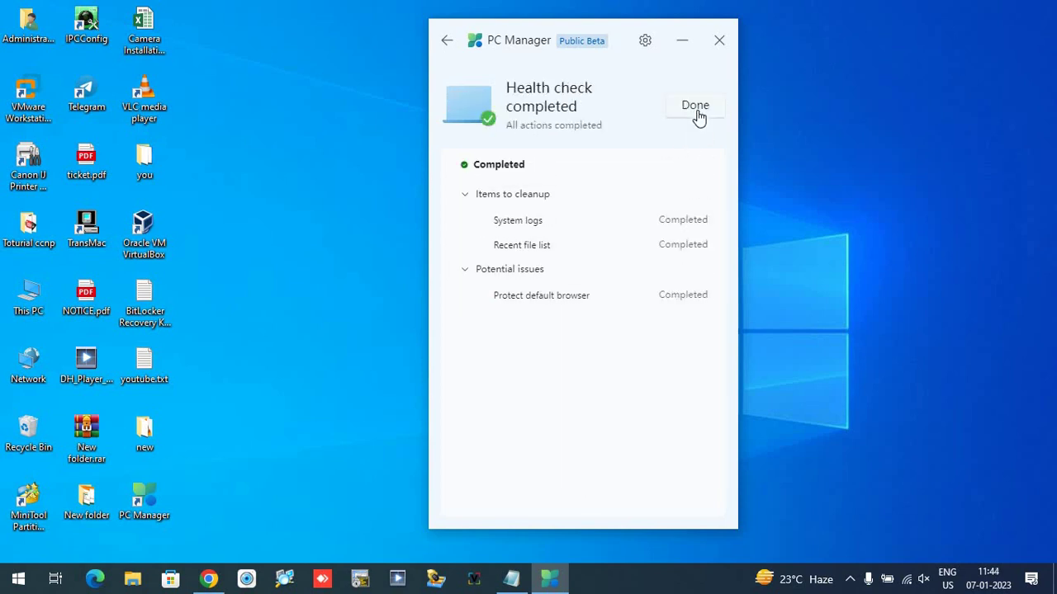
pyautogui.click(696, 109)
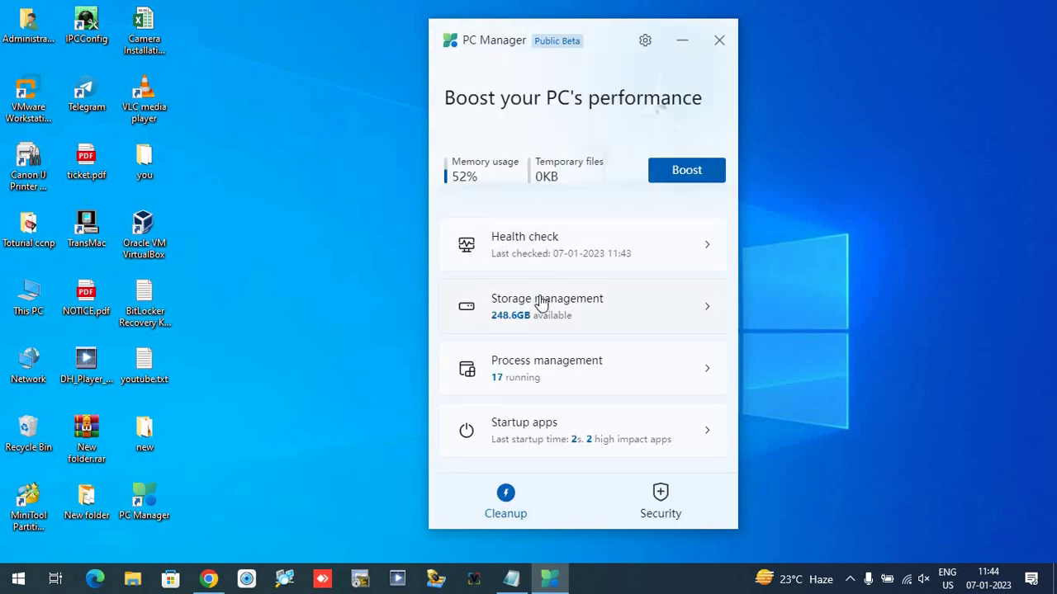
# Step: Open Storage management and view the Windows Apps & features page through Manage apps, closing Settings when finished
pyautogui.click(604, 318)
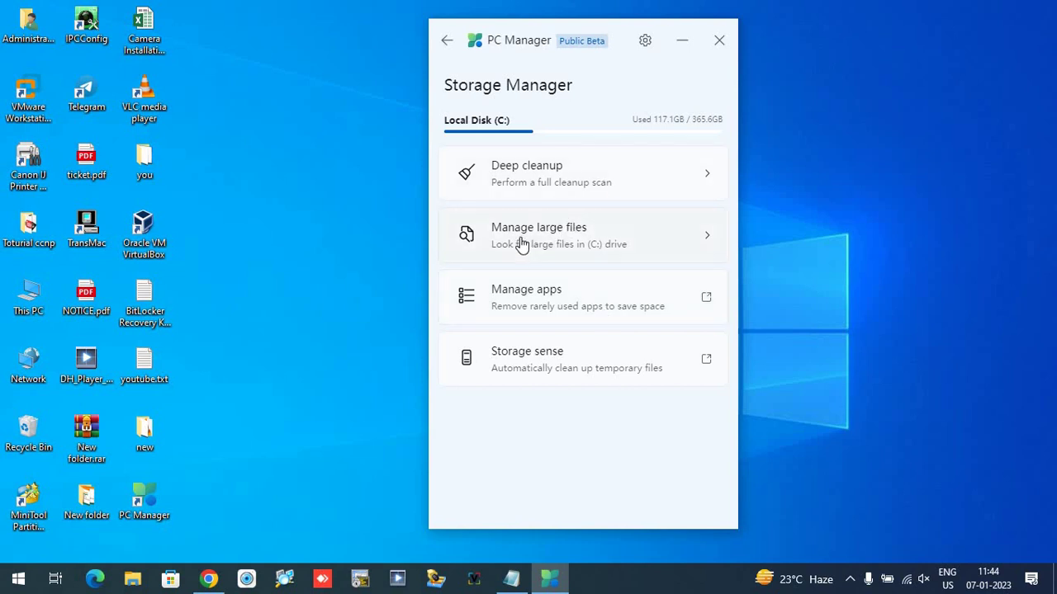
pyautogui.click(559, 307)
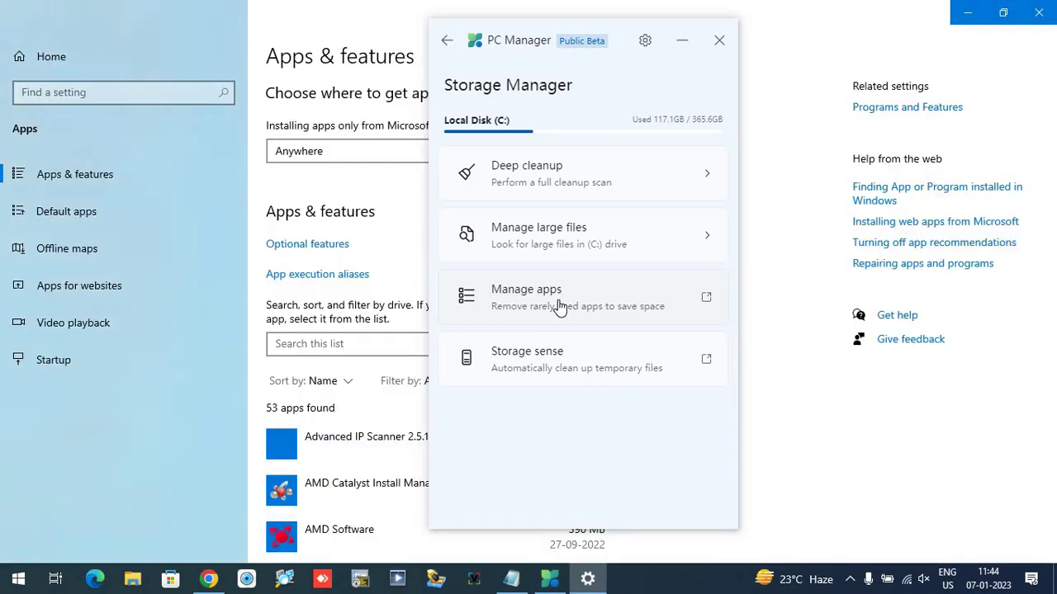
pyautogui.click(1033, 10)
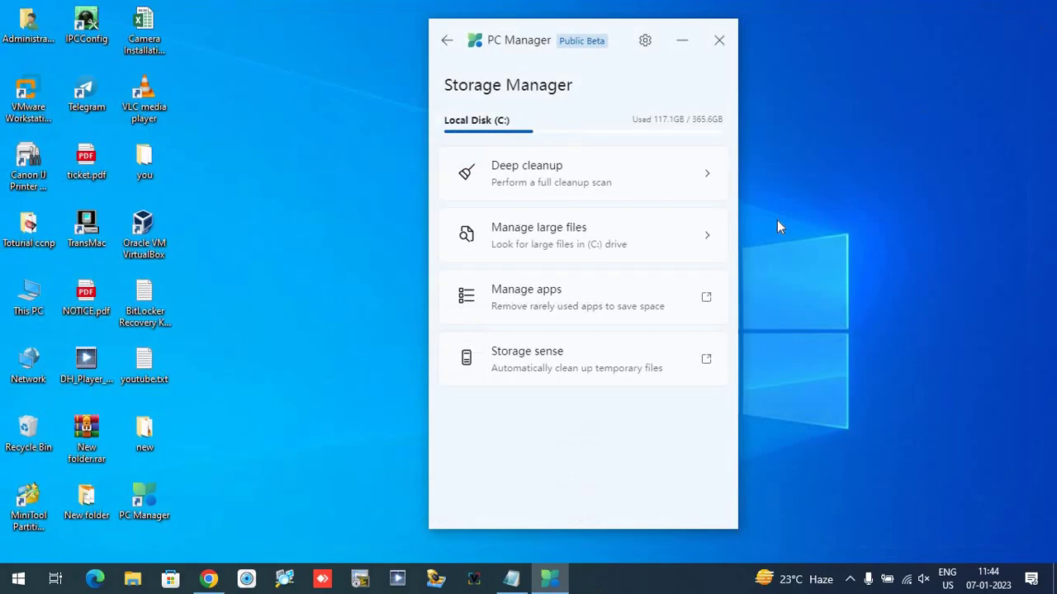
pyautogui.click(711, 302)
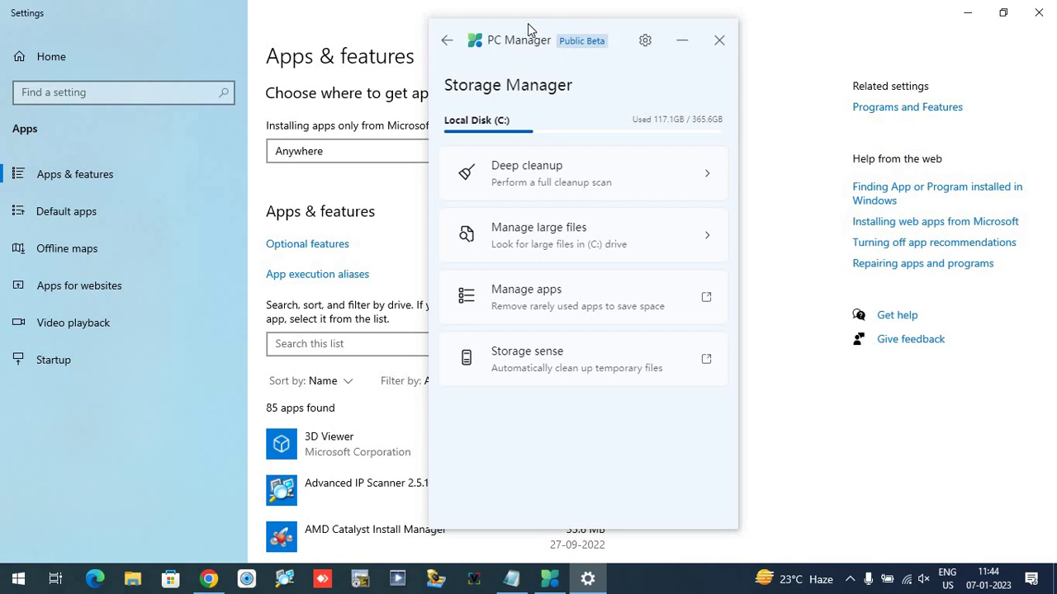
pyautogui.moveTo(529, 25); pyautogui.dragTo(391, 58)
pyautogui.moveTo(454, 61); pyautogui.dragTo(465, 57)
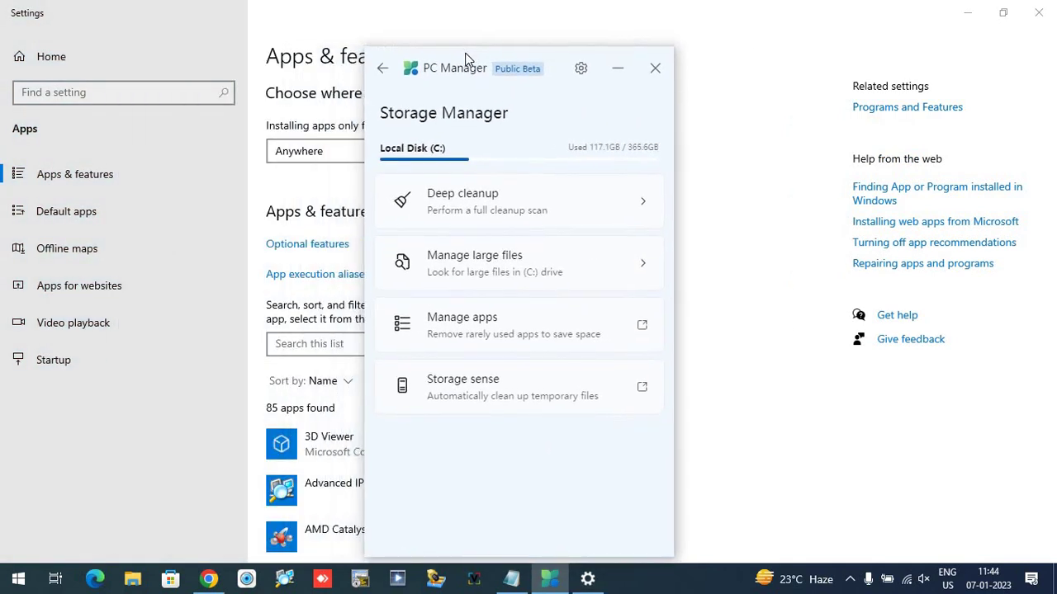
pyautogui.click(1038, 12)
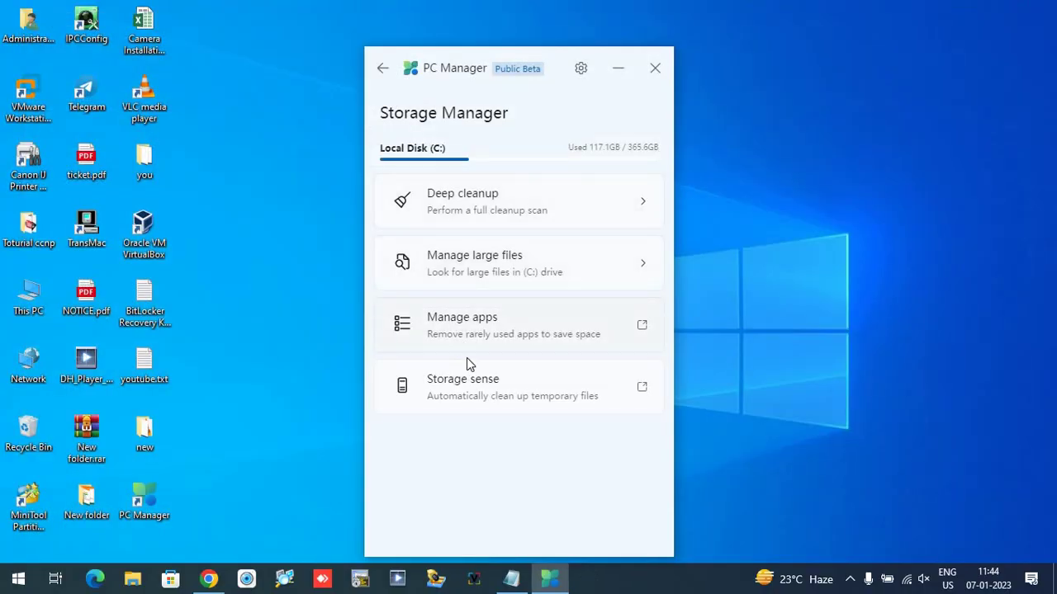
# Step: Turn on Storage Sense from Storage Manager and run its cleanup immediately, moving the PC Manager window off the settings text
pyautogui.click(483, 392)
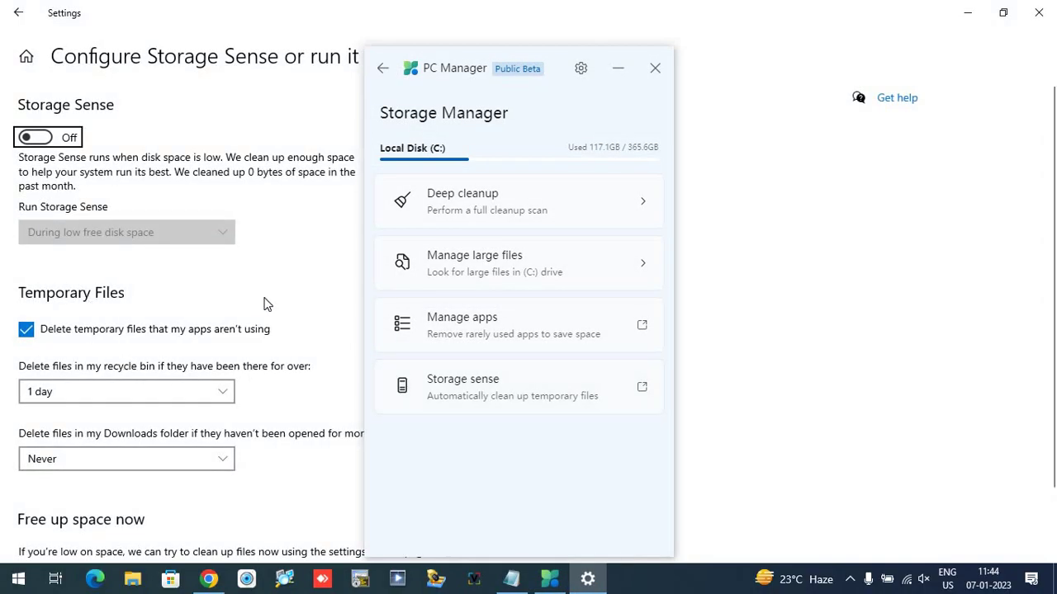
pyautogui.click(43, 140)
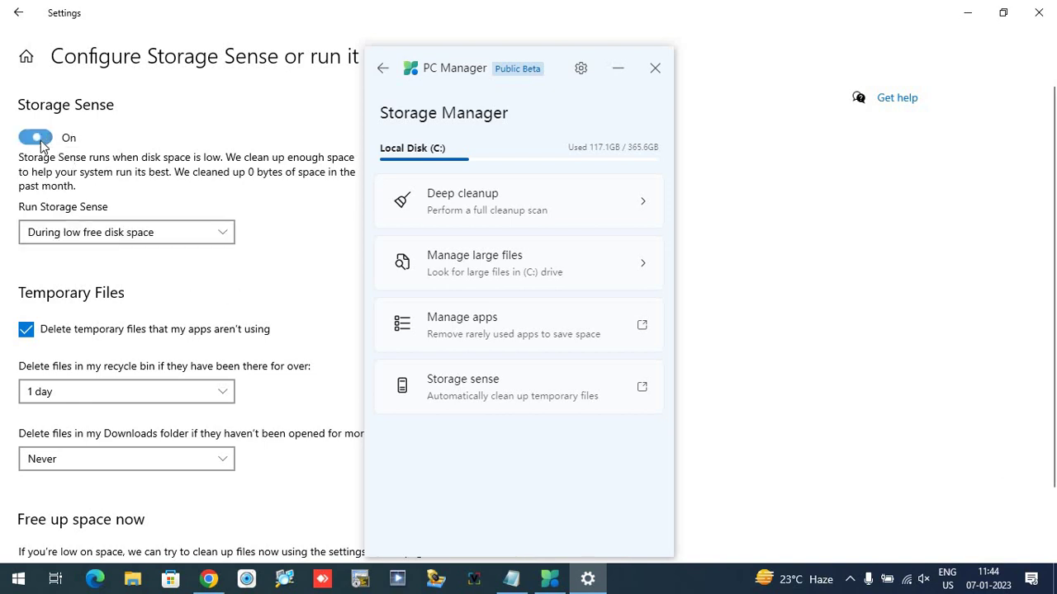
pyautogui.scroll(-3, 273, 314)
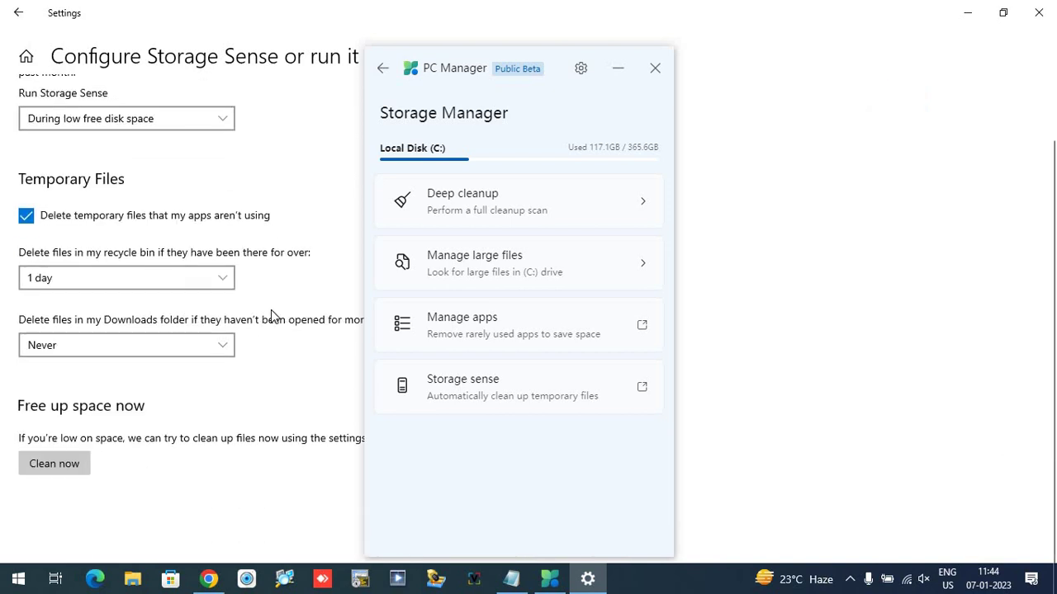
pyautogui.scroll(1, 274, 314)
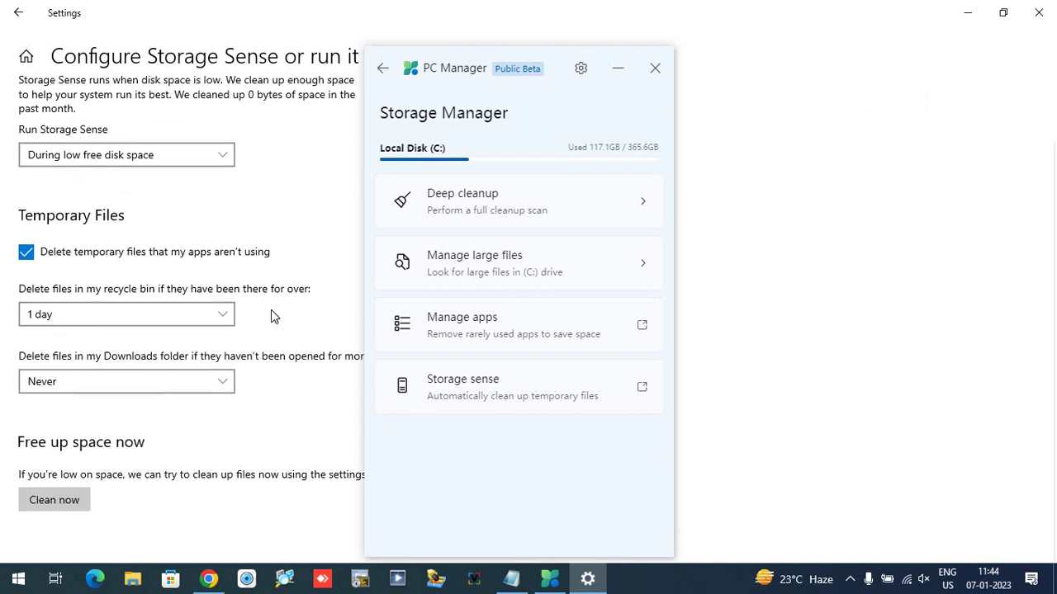
pyautogui.click(68, 505)
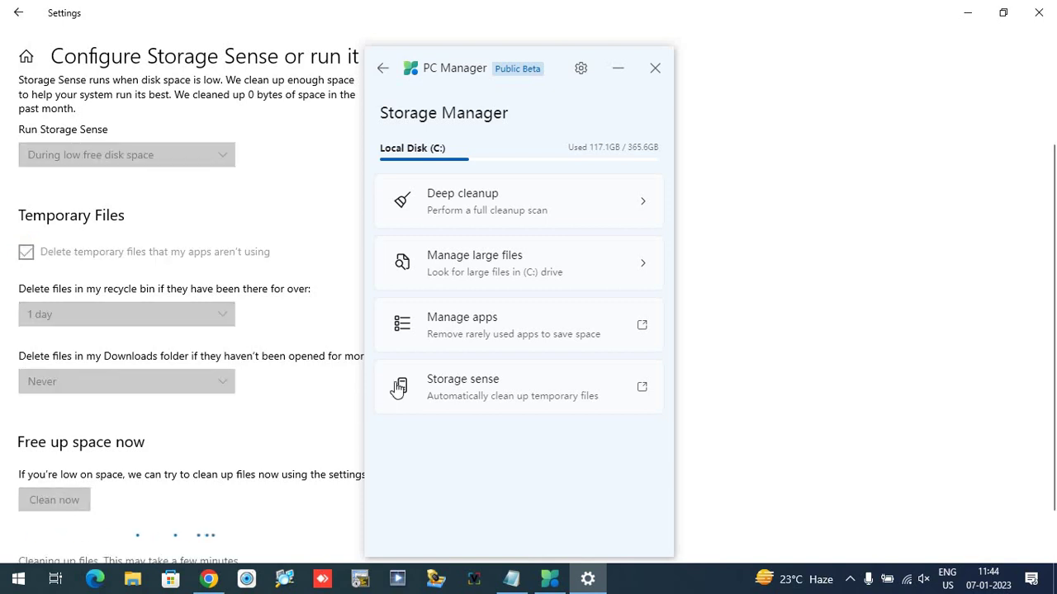
pyautogui.moveTo(560, 66); pyautogui.dragTo(814, 45)
pyautogui.scroll(-2, 402, 342)
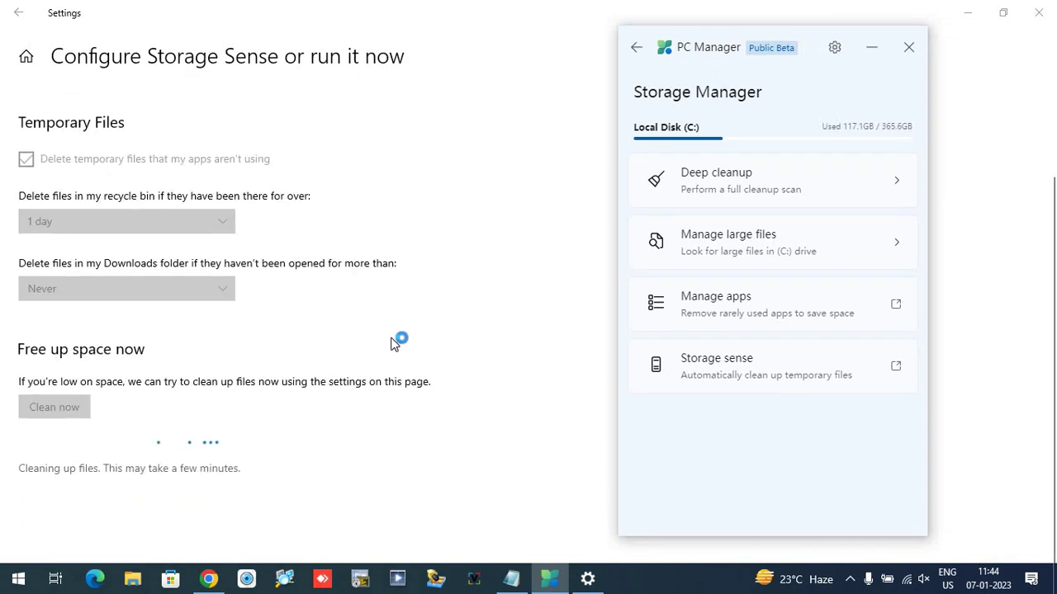
pyautogui.scroll(1, 134, 475)
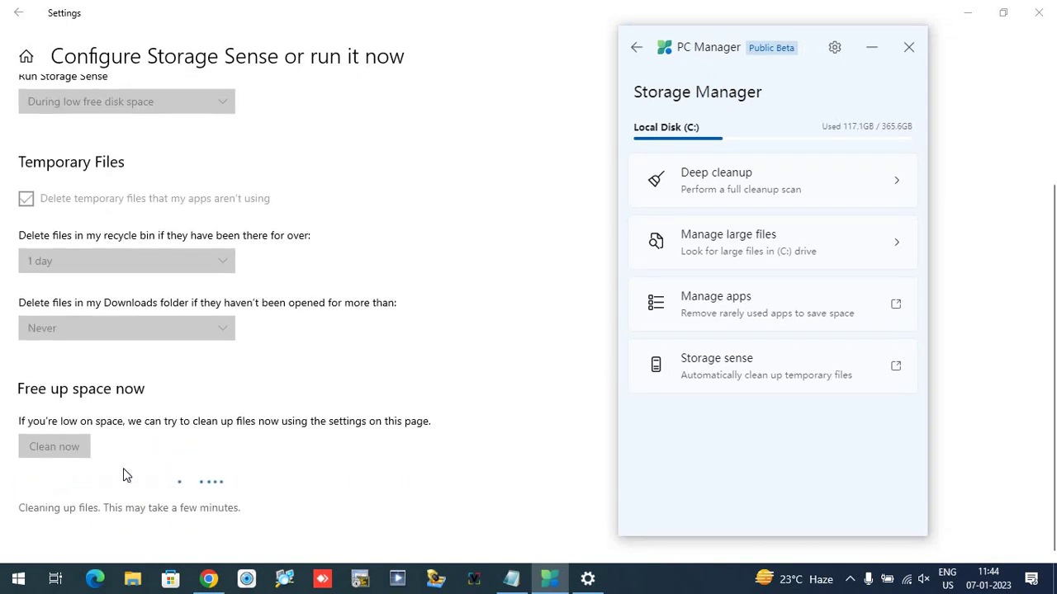
# Step: Look at the size and file type filters for managing large files, collapse the Size section, and return to Storage Manager
pyautogui.click(786, 248)
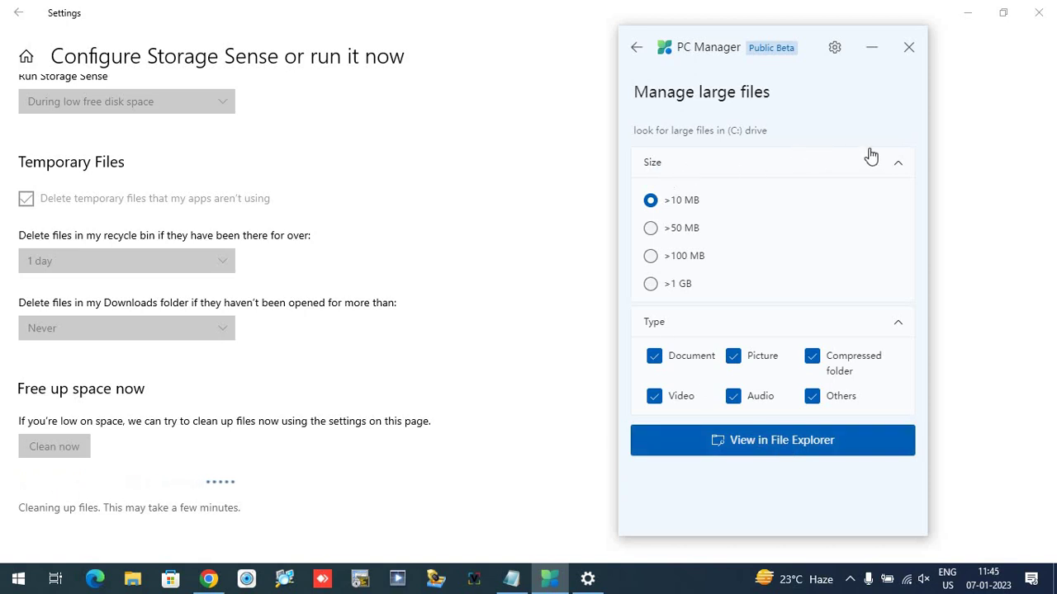
pyautogui.click(898, 166)
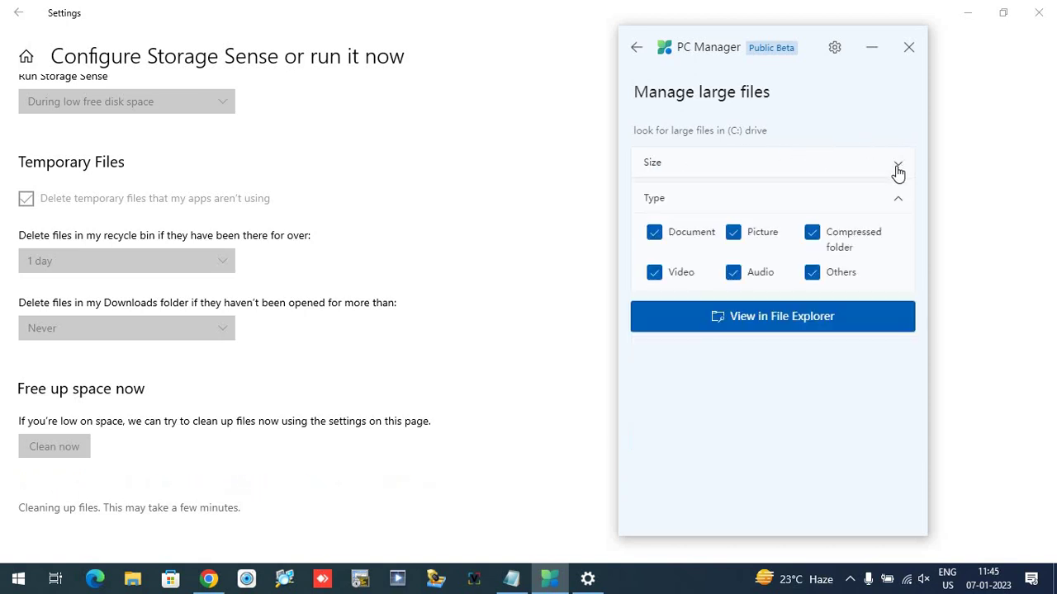
pyautogui.click(636, 48)
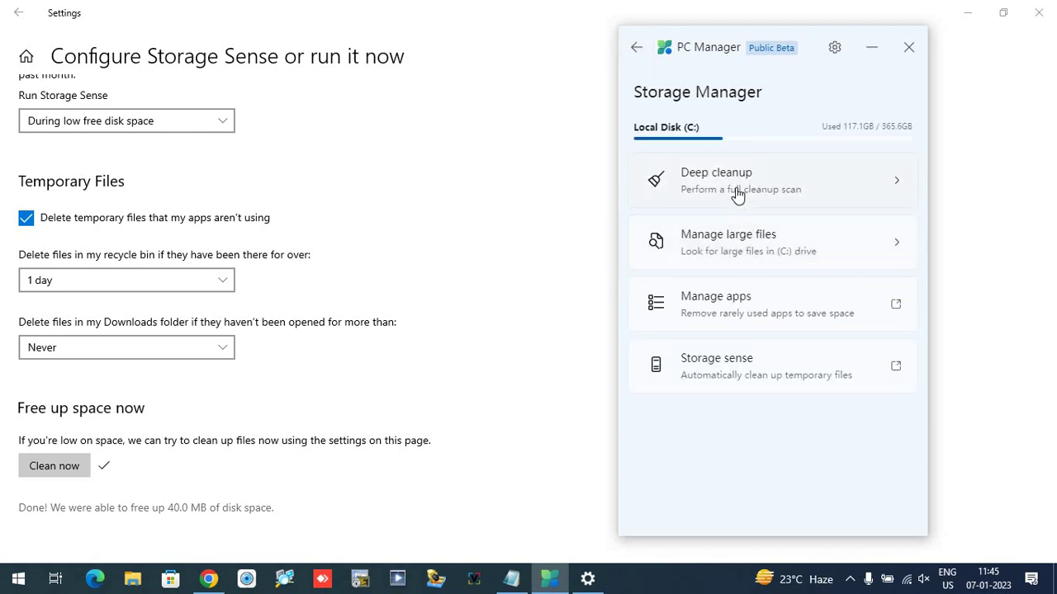
# Step: Run a Deep cleanup scan, clean the preselected system and web cache items, and dismiss the finished cleanup
pyautogui.click(739, 193)
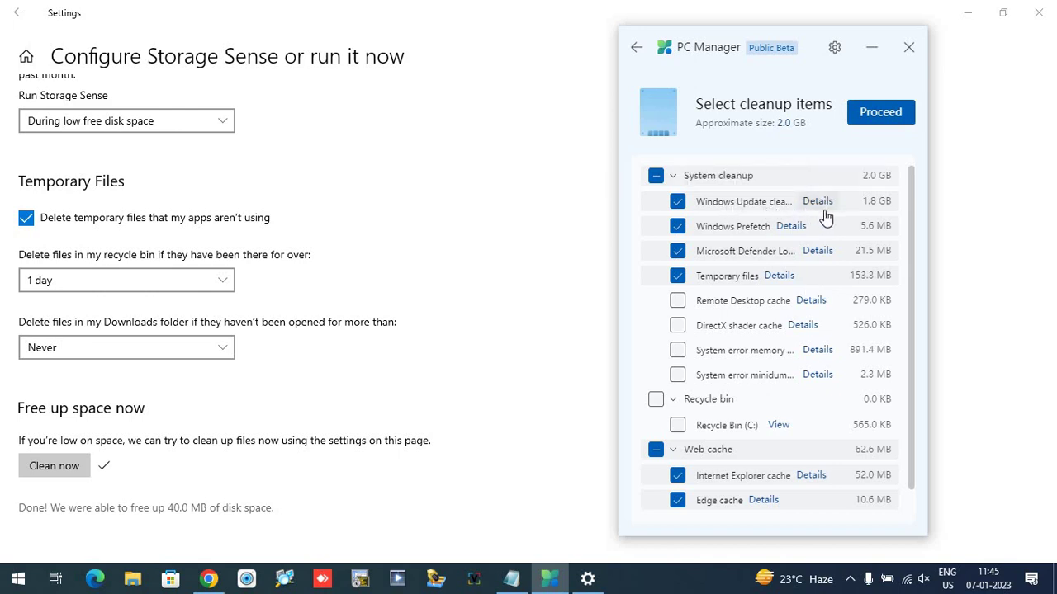
pyautogui.scroll(-1, 781, 405)
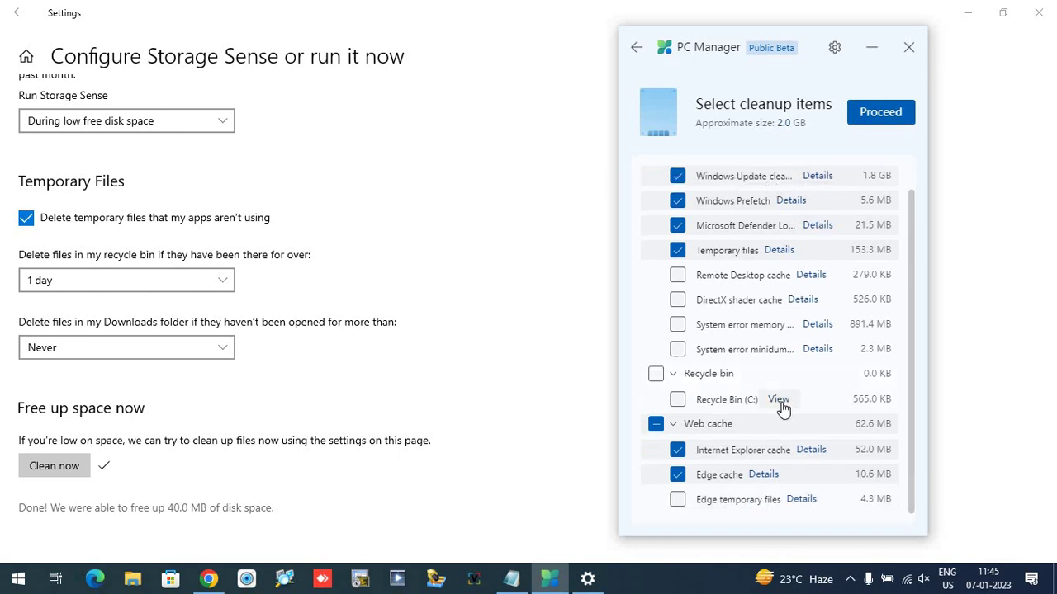
pyautogui.click(881, 124)
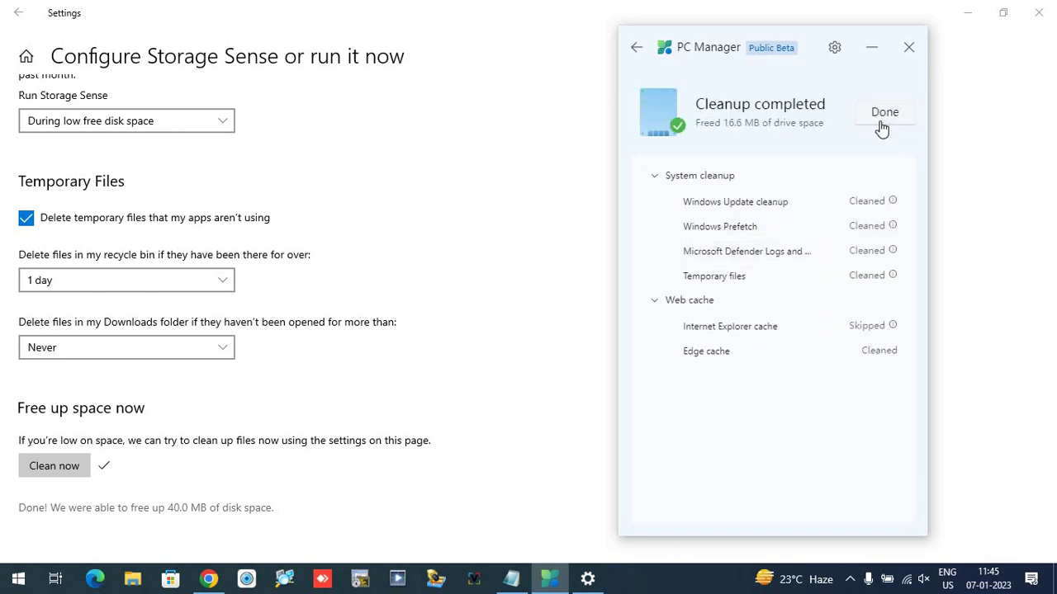
pyautogui.click(888, 123)
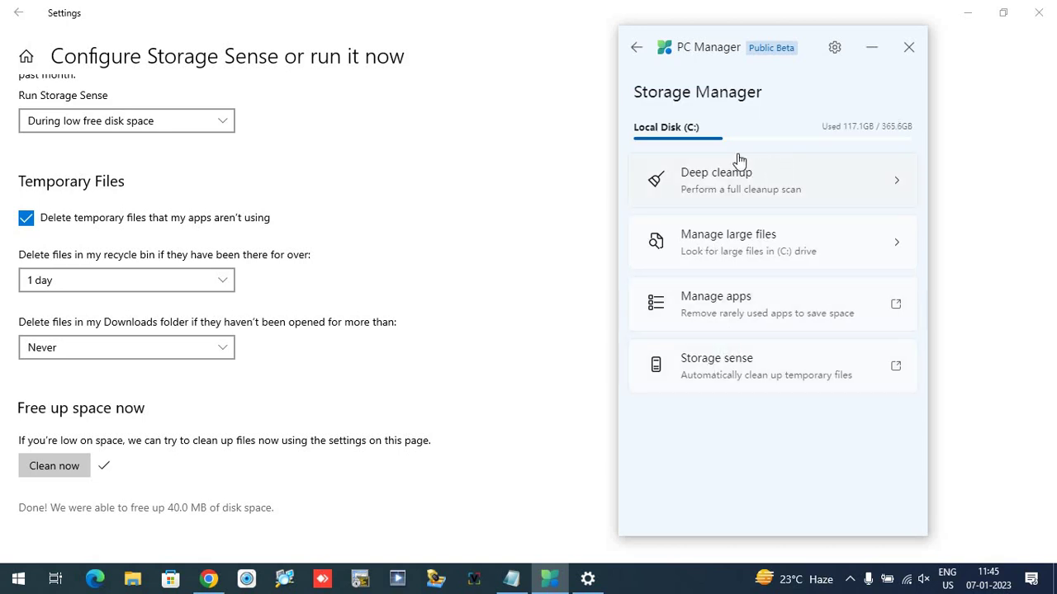
# Step: Run Boost again, scan the PC for threats with Microsoft Defender Antivirus, and dismiss the scan report
pyautogui.click(636, 47)
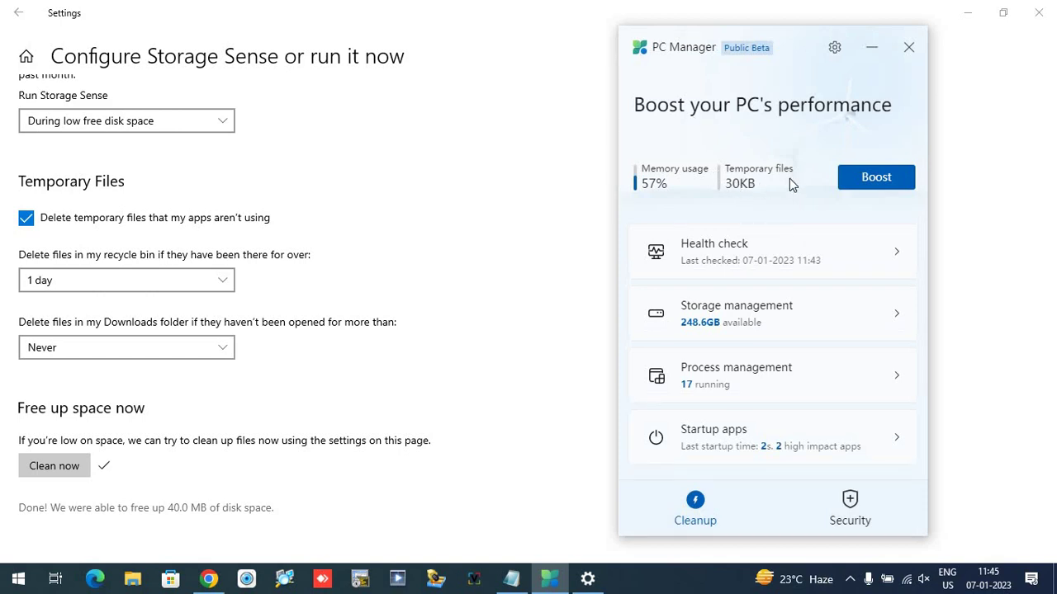
pyautogui.click(864, 184)
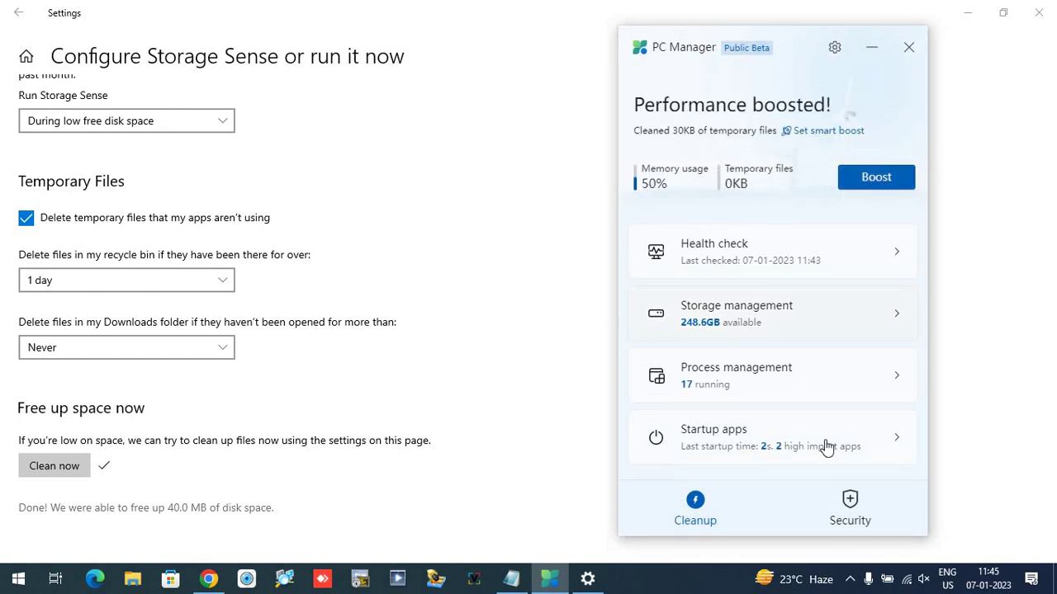
pyautogui.click(861, 512)
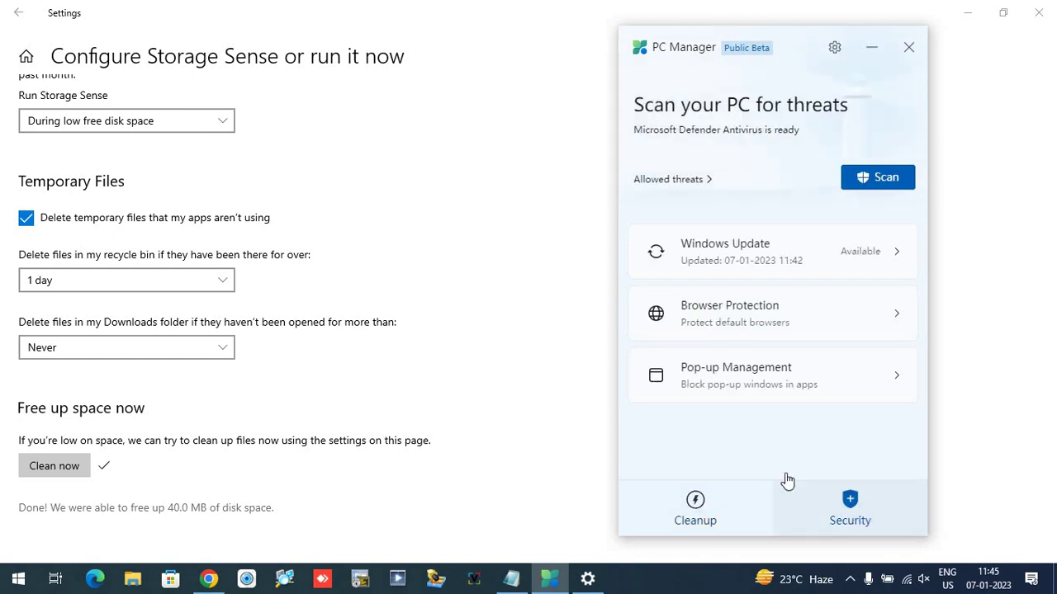
pyautogui.click(871, 188)
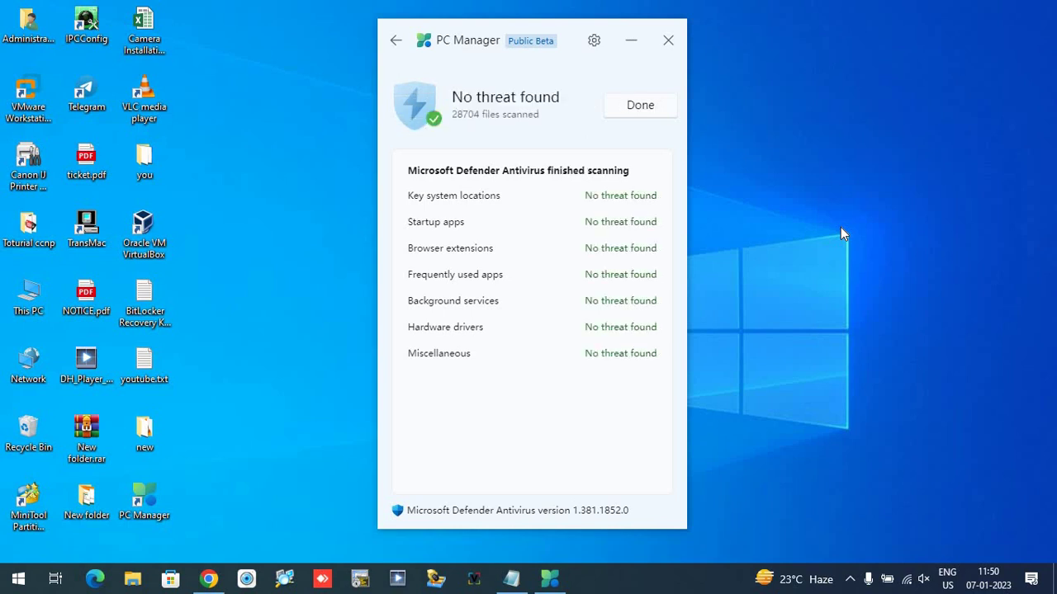
pyautogui.click(638, 107)
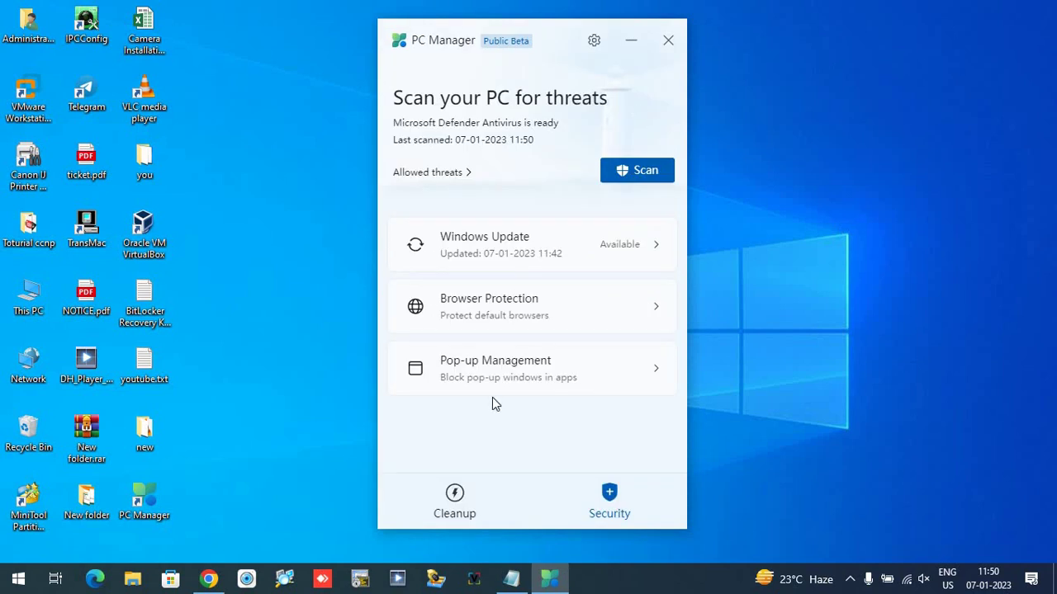
# Step: Review the running processes and their memory usage in Process management on the Cleanup page
pyautogui.click(455, 500)
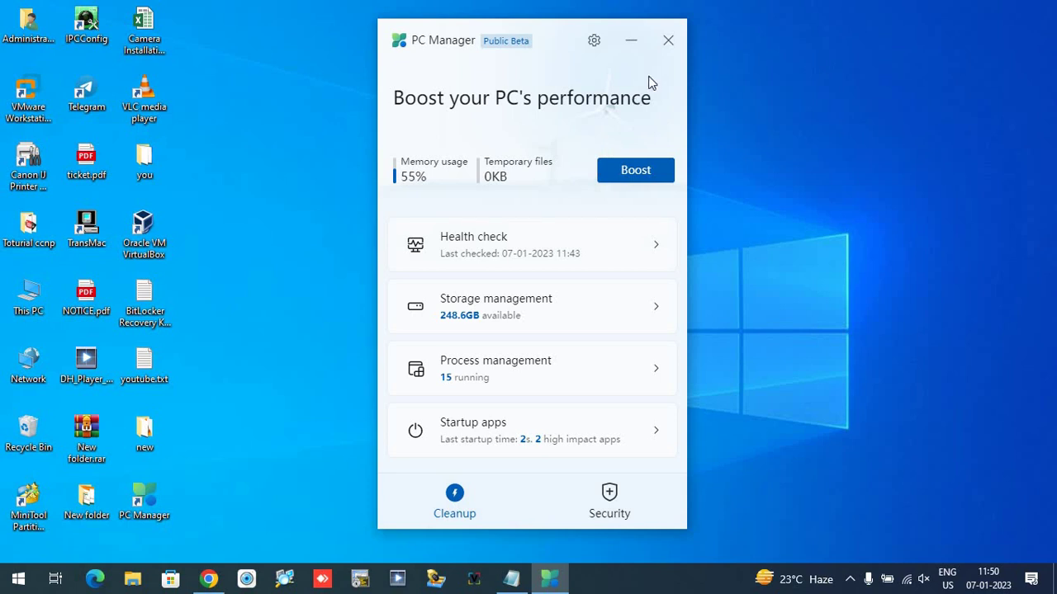
pyautogui.click(554, 380)
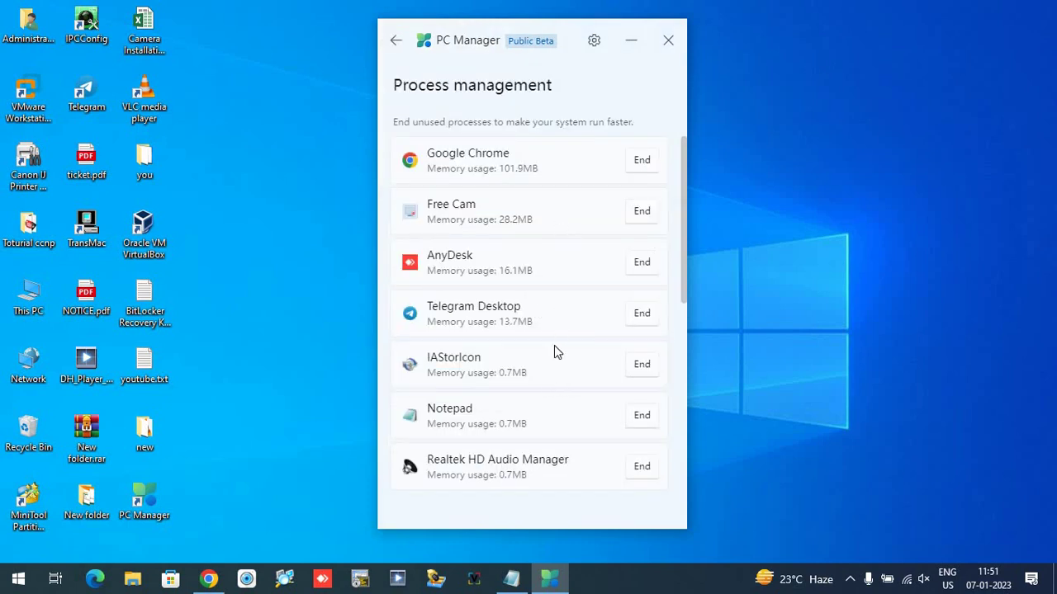
pyautogui.scroll(-3, 554, 350)
pyautogui.scroll(-3, 555, 351)
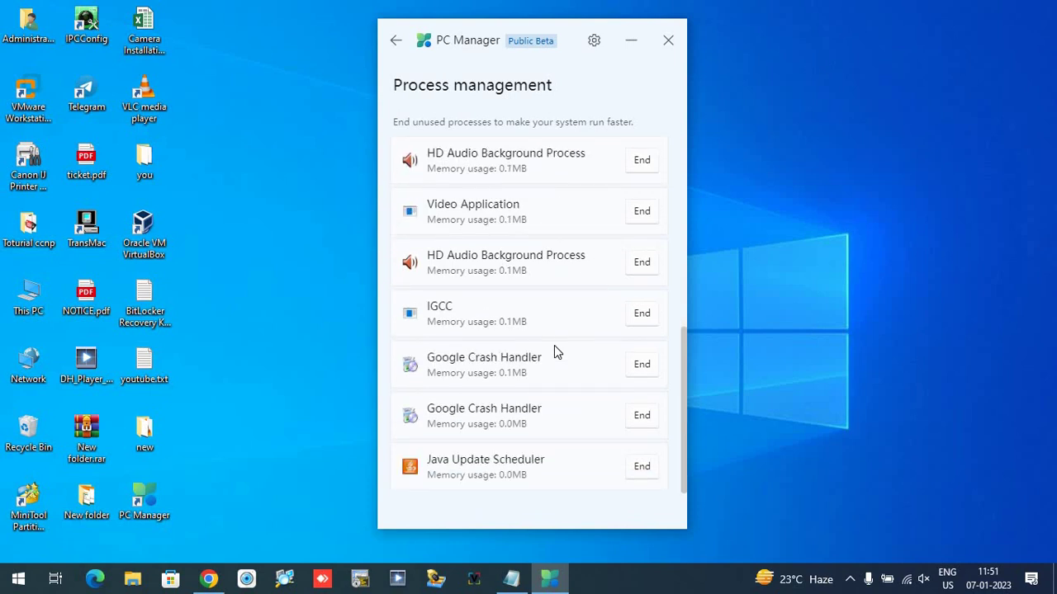
pyautogui.scroll(6, 554, 346)
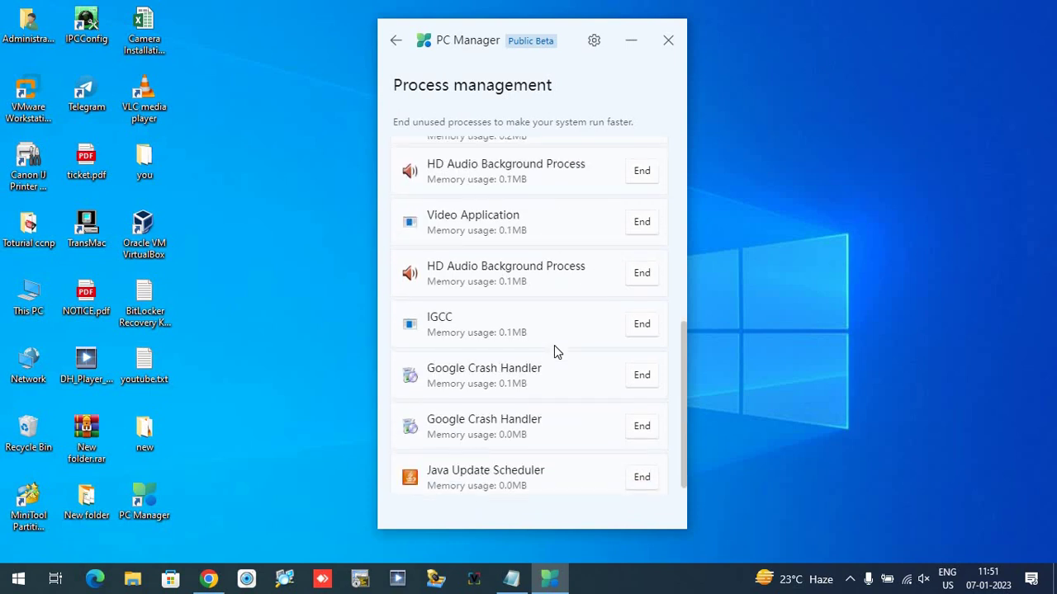
# Step: Leave Process management and review the Startup apps list with each app's startup impact and on/off state
pyautogui.click(395, 41)
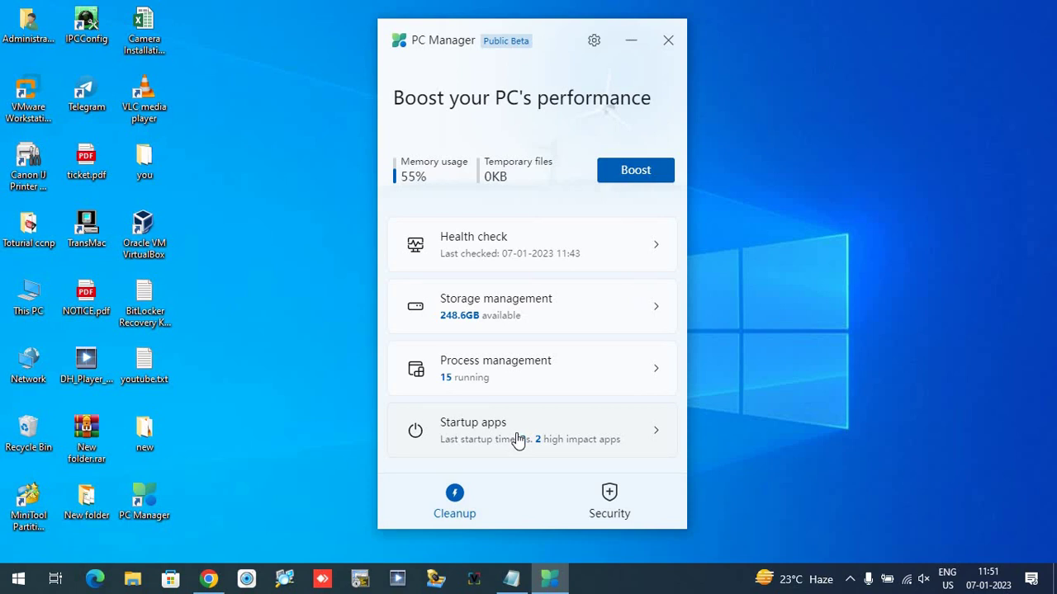
pyautogui.click(493, 431)
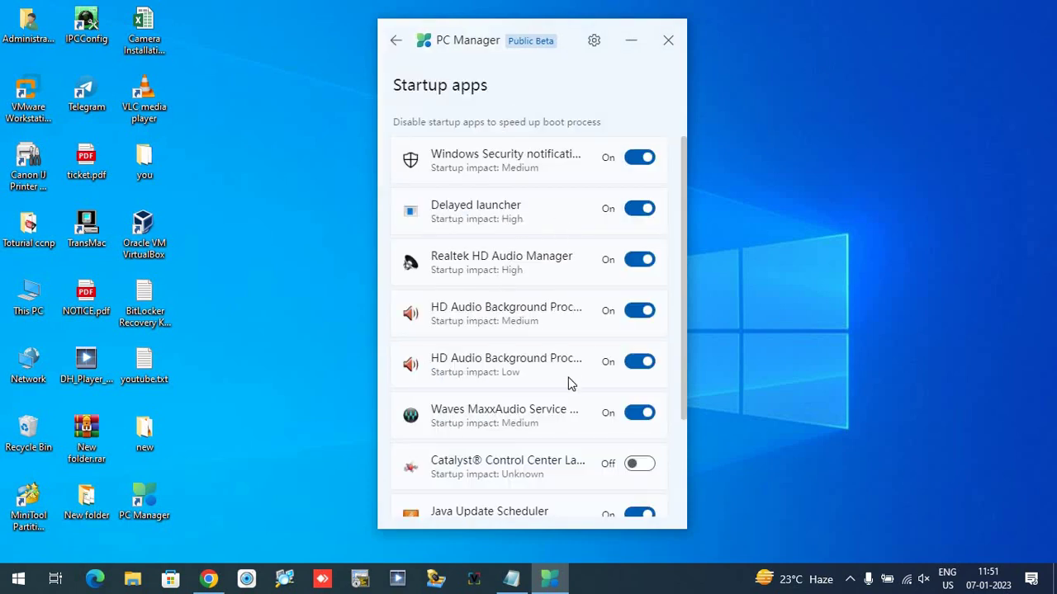
pyautogui.scroll(-3, 568, 382)
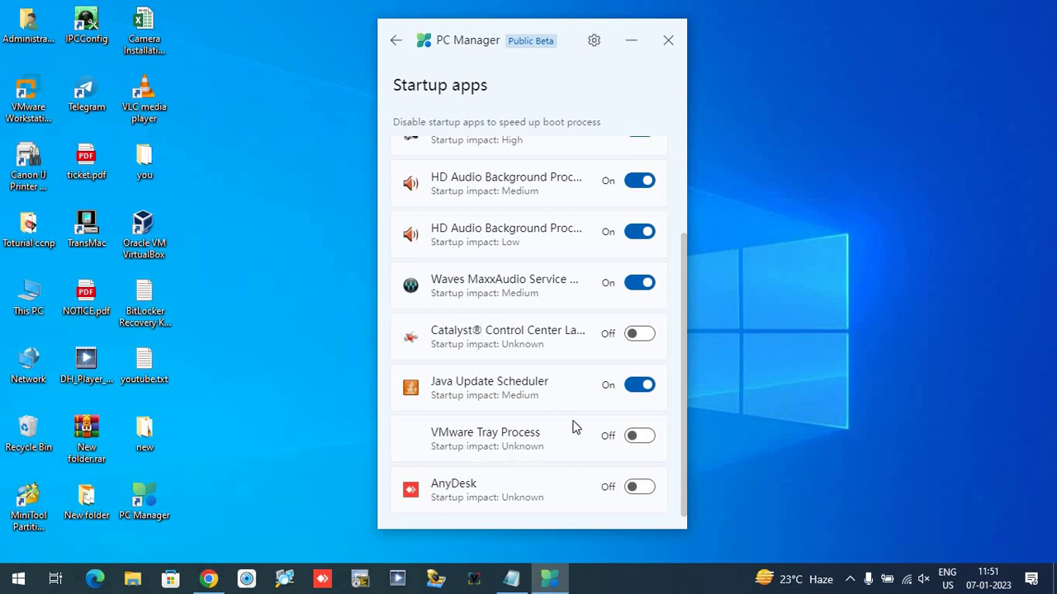
pyautogui.scroll(3, 573, 427)
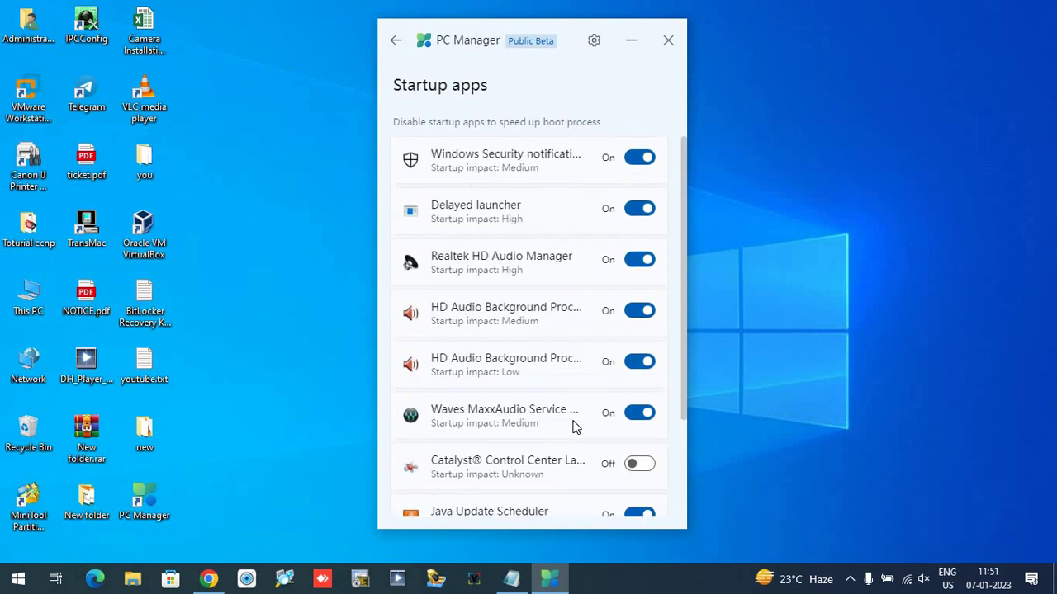
# Step: Return to the PC Manager home page, run Boost one final time, and close PC Manager
pyautogui.click(394, 45)
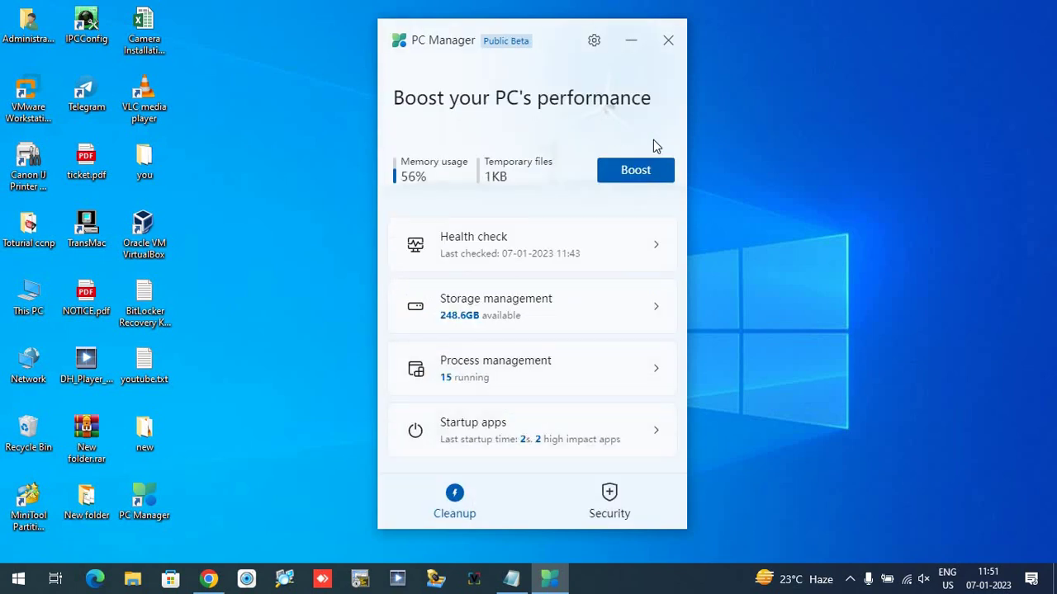
pyautogui.click(630, 178)
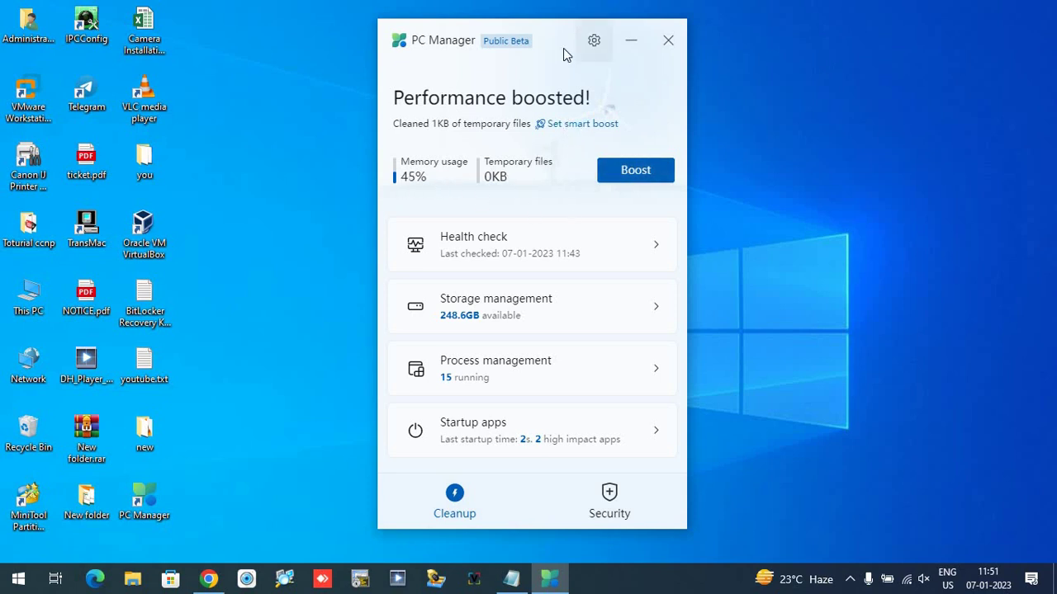
pyautogui.click(676, 46)
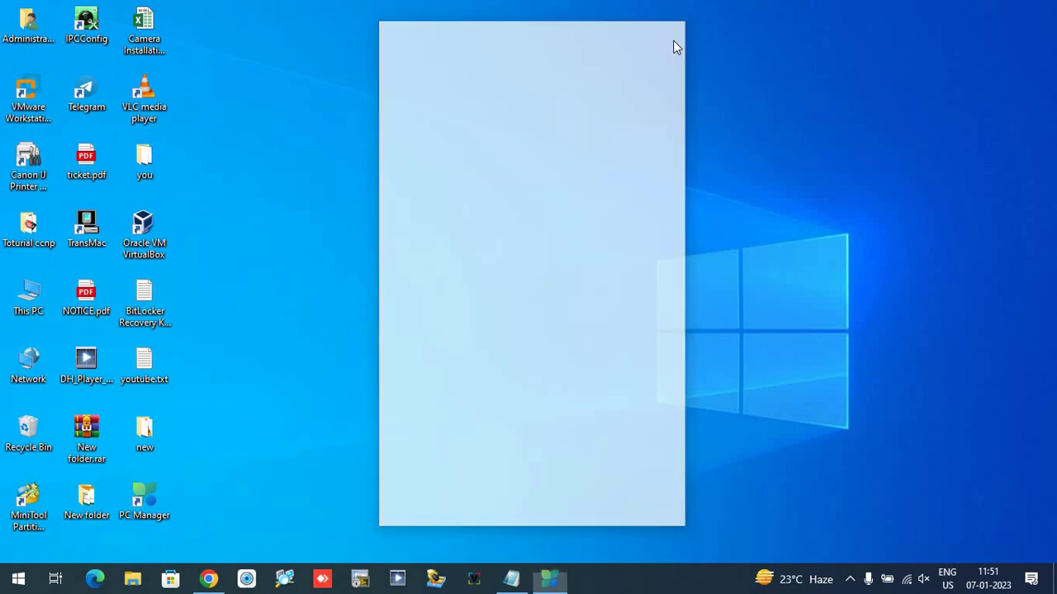